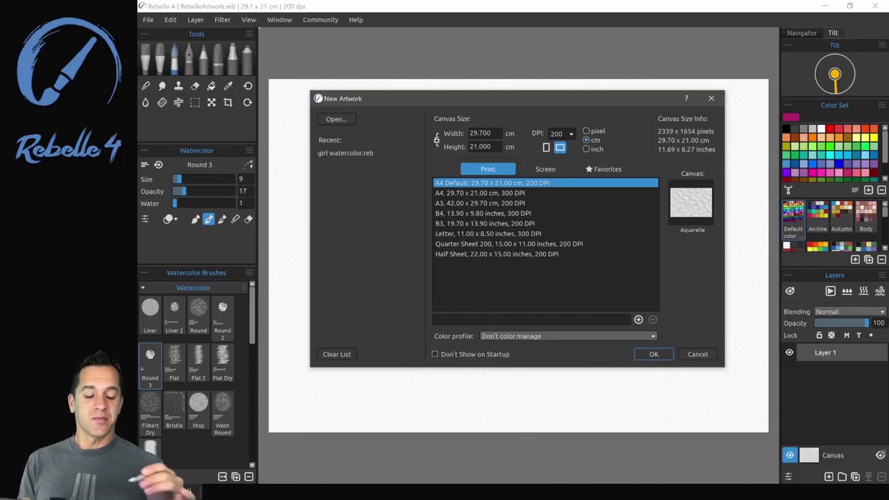
# Dismiss the new artwork setup and paint overlapping cyan and lime-green strokes mid-canvas with the Round 3 watercolor brush at size 45
pyautogui.click(697, 354)
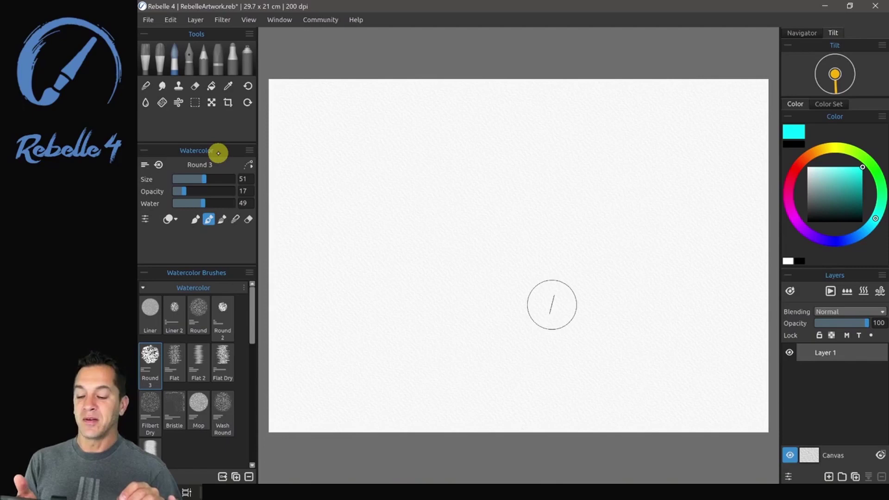
pyautogui.moveTo(210, 175)
pyautogui.mouseDown()
pyautogui.moveTo(223, 174)
pyautogui.moveTo(200, 179)
pyautogui.mouseUp()
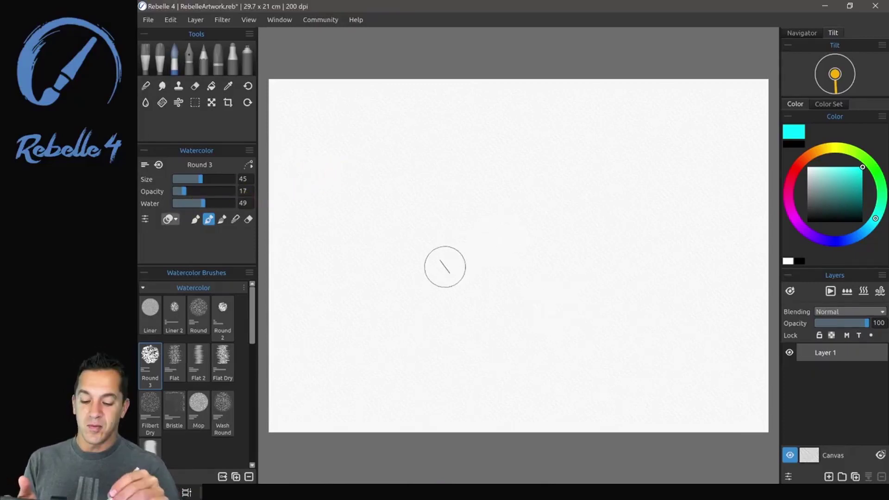
pyautogui.moveTo(415, 292)
pyautogui.mouseDown()
pyautogui.moveTo(495, 209)
pyautogui.moveTo(527, 212)
pyautogui.moveTo(563, 262)
pyautogui.mouseUp()
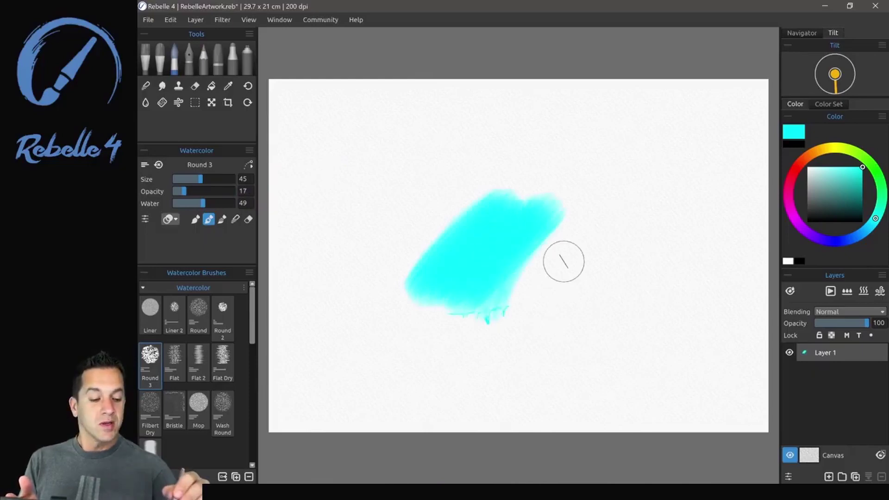
pyautogui.moveTo(498, 259)
pyautogui.mouseDown()
pyautogui.moveTo(557, 188)
pyautogui.moveTo(586, 278)
pyautogui.mouseUp()
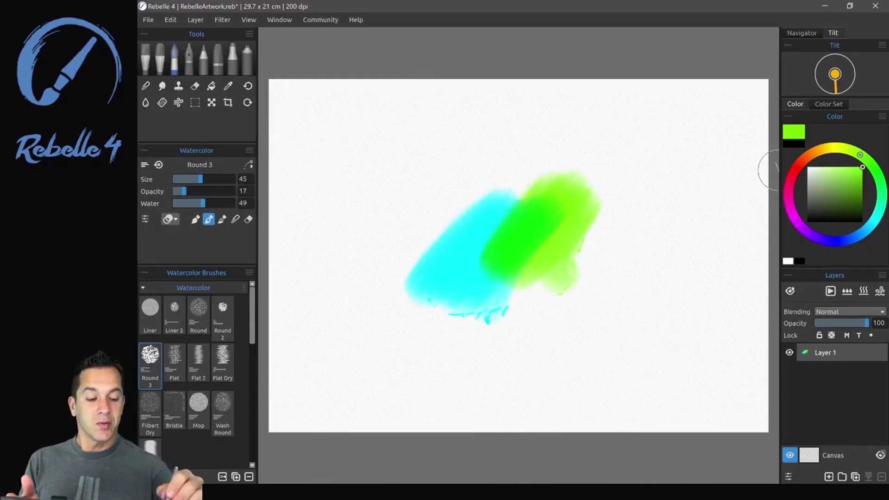
# Paint orange, red, cyan and purple watercolor strokes overlapping the edges of the cyan and green patches
pyautogui.click(814, 151)
pyautogui.moveTo(539, 180); pyautogui.dragTo(410, 217)
pyautogui.moveTo(503, 111); pyautogui.dragTo(604, 151)
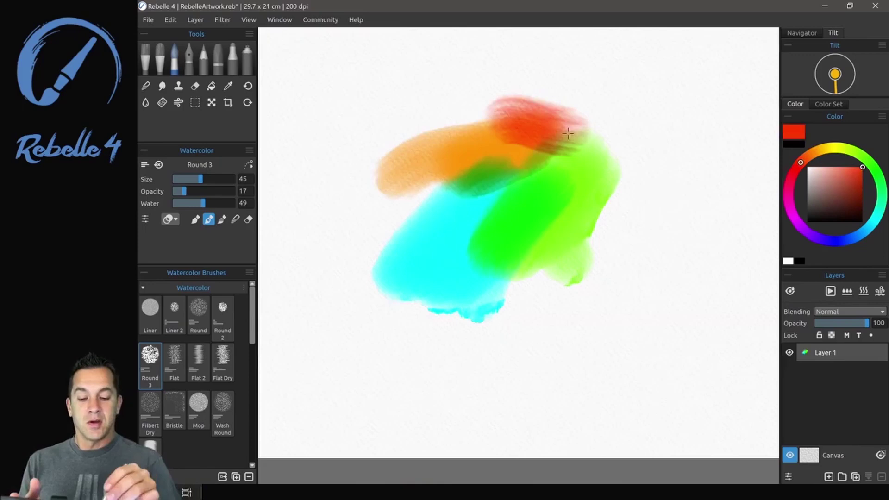
pyautogui.click(876, 216)
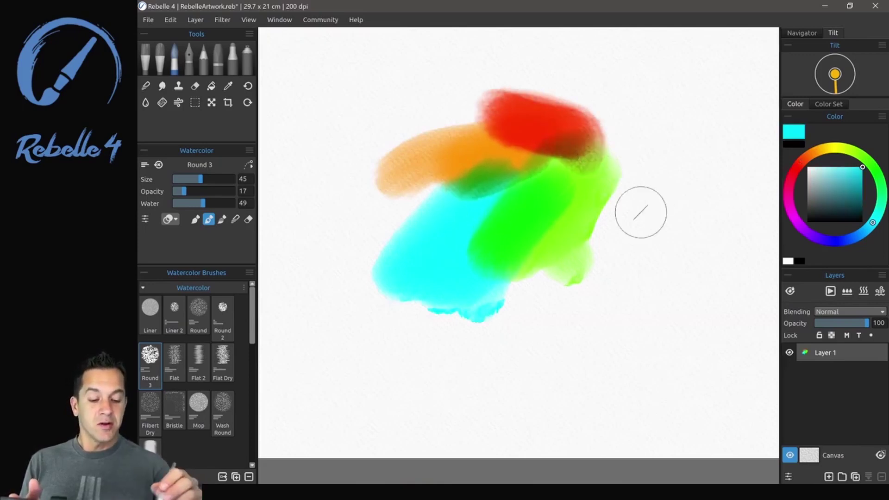
pyautogui.moveTo(618, 187)
pyautogui.mouseDown()
pyautogui.moveTo(632, 143)
pyautogui.moveTo(638, 180)
pyautogui.mouseUp()
pyautogui.click(805, 232)
pyautogui.moveTo(602, 218); pyautogui.dragTo(566, 298)
# Set the watercolor brush's color mode to Transparent and turn off accelerometer control of the canvas tilt
pyautogui.click(169, 219)
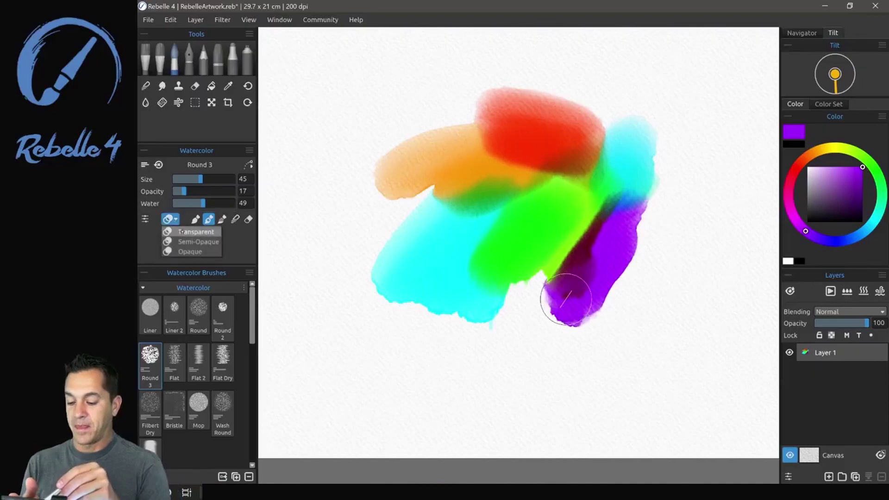
pyautogui.click(206, 233)
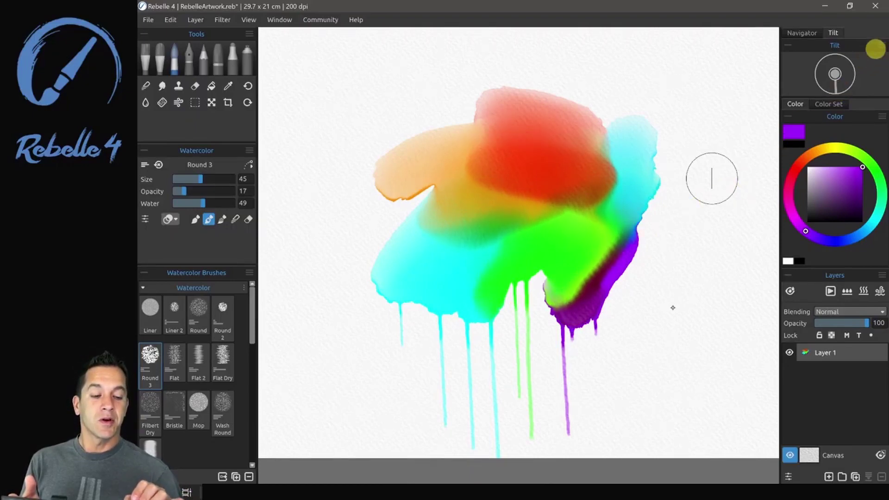
pyautogui.click(878, 46)
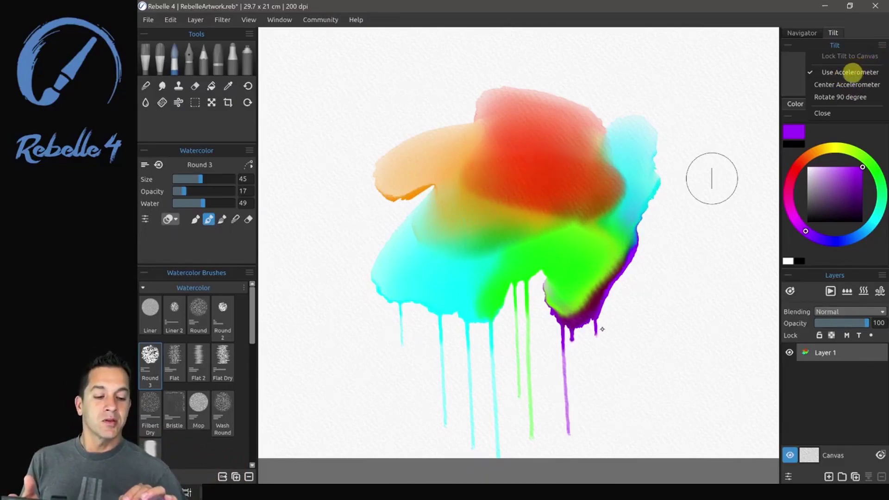
pyautogui.click(851, 72)
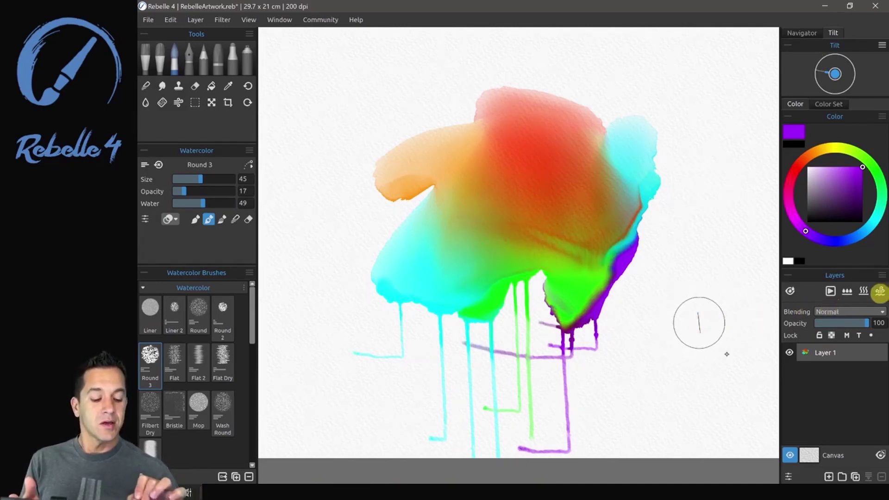
# Choose the Water tool with the Soft brush and display the wet areas of Layer 1
pyautogui.click(879, 292)
pyautogui.click(880, 291)
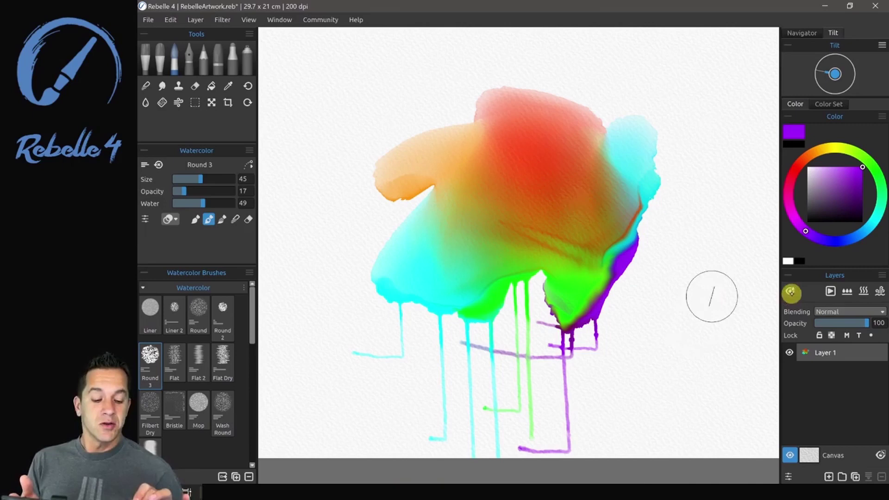
pyautogui.click(789, 291)
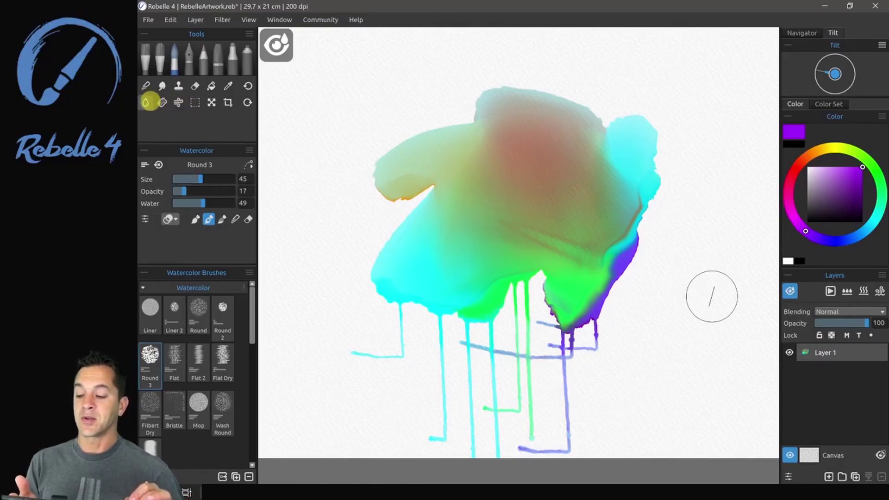
pyautogui.click(146, 102)
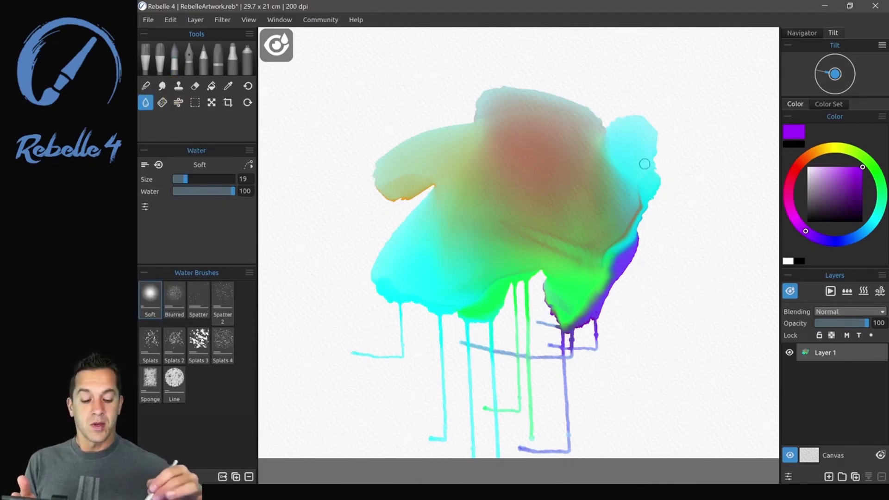
pyautogui.click(790, 290)
pyautogui.scroll(4, 647, 207)
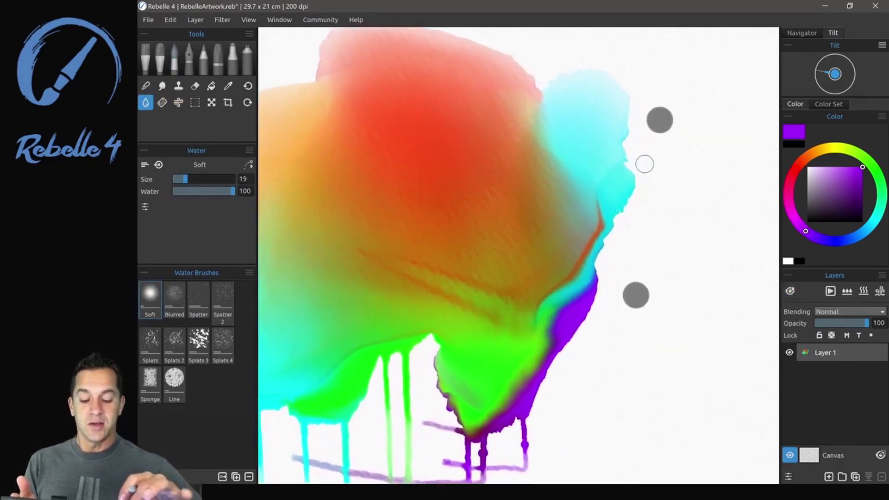
pyautogui.press('w')
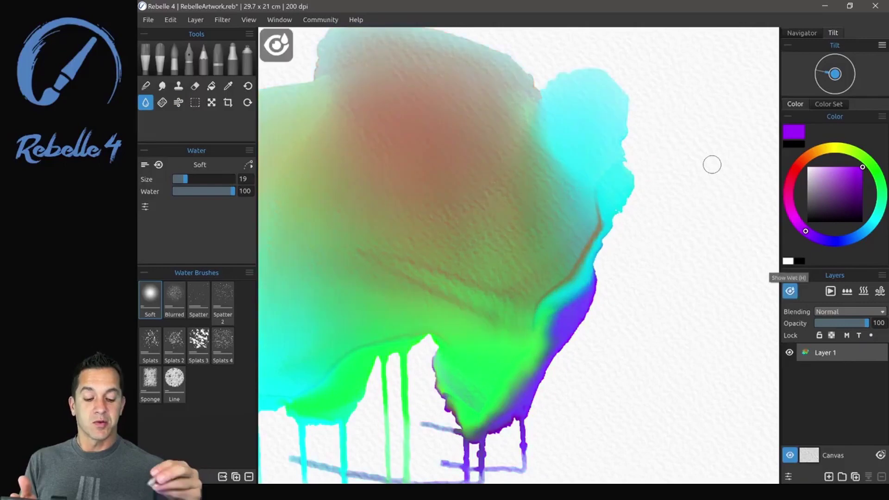
# Brush water over the cyan, red and purple paint and the bare paper beside it, enlarging the Soft brush to size 93
pyautogui.moveTo(587, 162)
pyautogui.mouseDown()
pyautogui.moveTo(623, 186)
pyautogui.moveTo(660, 142)
pyautogui.moveTo(667, 156)
pyautogui.moveTo(659, 198)
pyautogui.moveTo(644, 213)
pyautogui.mouseUp()
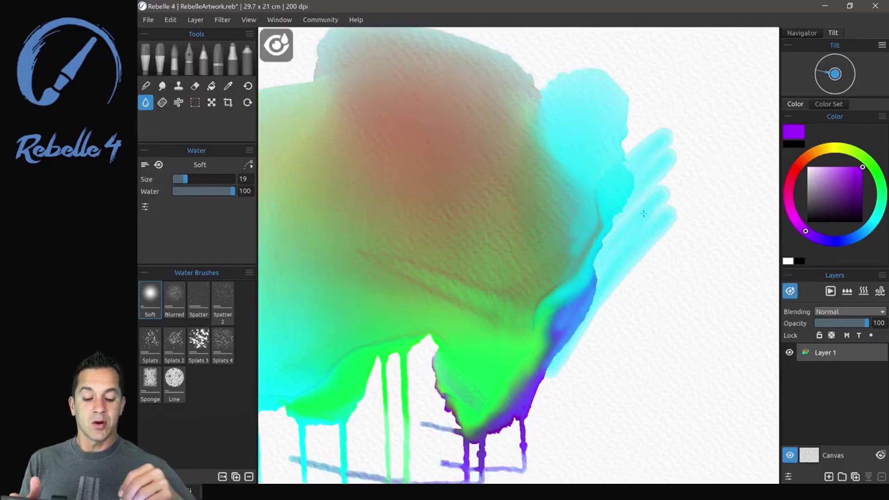
pyautogui.moveTo(565, 204); pyautogui.dragTo(467, 315)
pyautogui.moveTo(551, 190); pyautogui.dragTo(472, 301)
pyautogui.moveTo(569, 239)
pyautogui.mouseDown()
pyautogui.moveTo(542, 324)
pyautogui.moveTo(587, 157)
pyautogui.moveTo(604, 328)
pyautogui.mouseUp()
pyautogui.press(']')
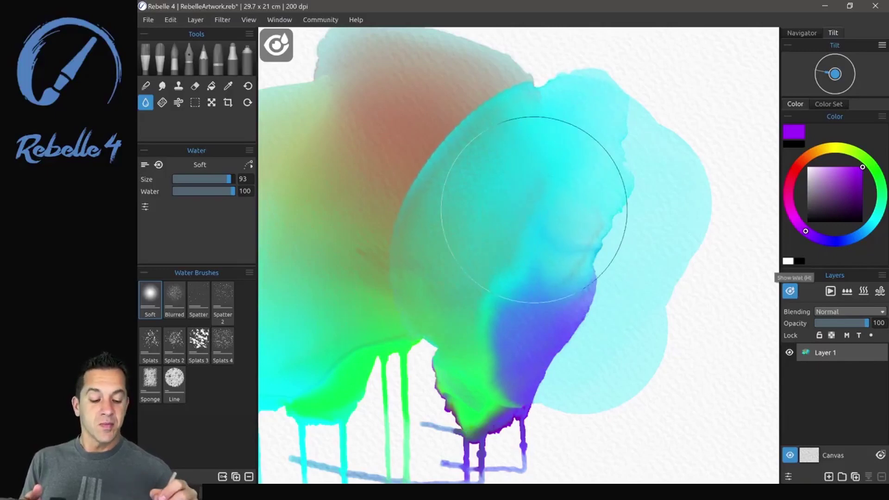
pyautogui.click(789, 290)
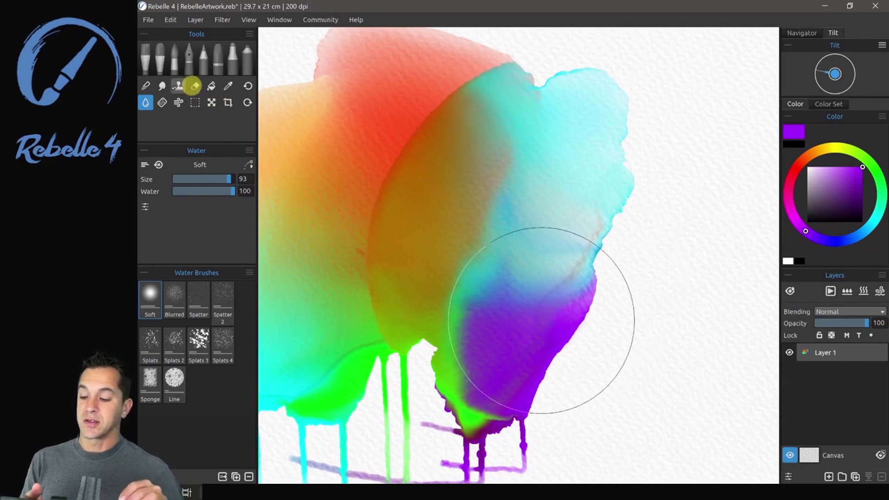
# Absorb moisture from the purple, brown and red areas using the Dry tool's Spatter brush at size 30, with wet areas displayed while working
pyautogui.click(162, 103)
pyautogui.press('w')
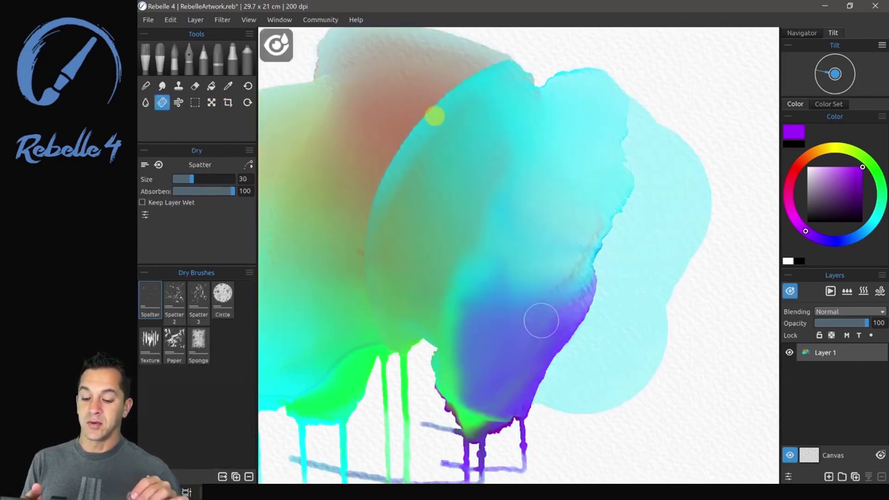
pyautogui.moveTo(479, 324); pyautogui.dragTo(433, 328)
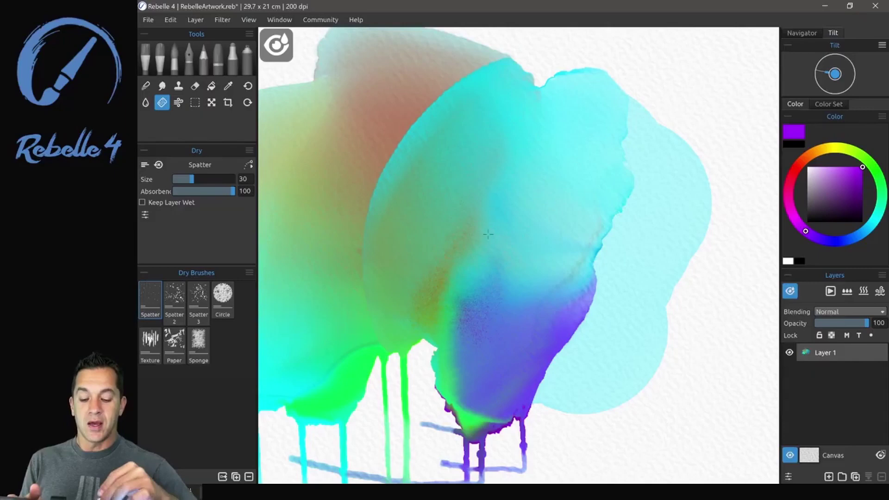
pyautogui.moveTo(485, 310); pyautogui.dragTo(531, 385)
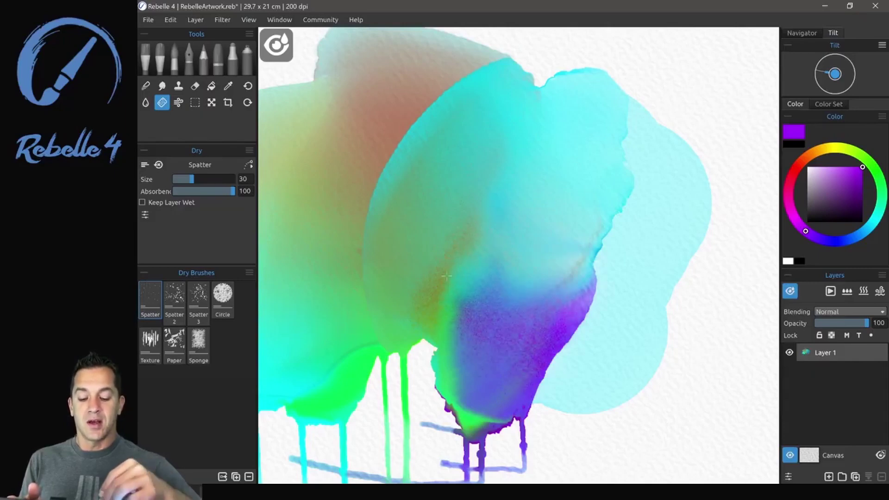
pyautogui.moveTo(456, 197)
pyautogui.mouseDown()
pyautogui.moveTo(396, 153)
pyautogui.moveTo(454, 90)
pyautogui.mouseUp()
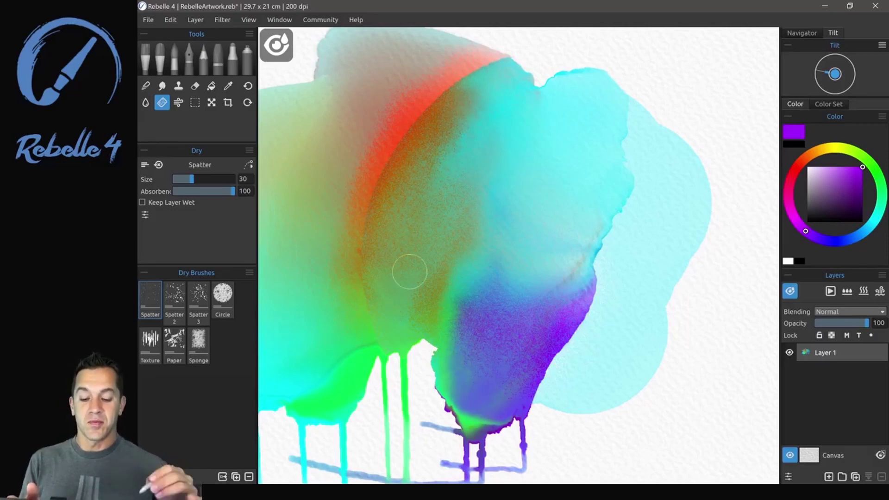
pyautogui.press('h')
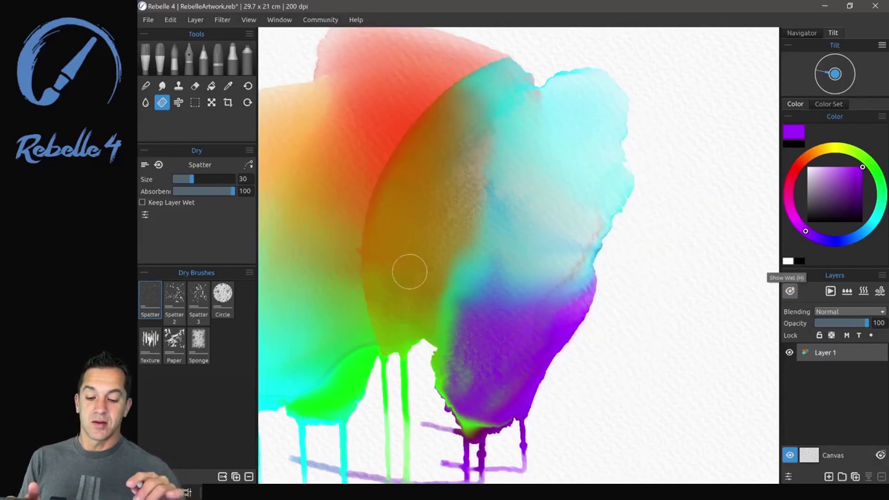
# Paint three parallel diagonal red strokes with Round 3 at size 25, one each in Transparent, Semi-Opaque and Opaque mode
pyautogui.scroll(3, 409, 271)
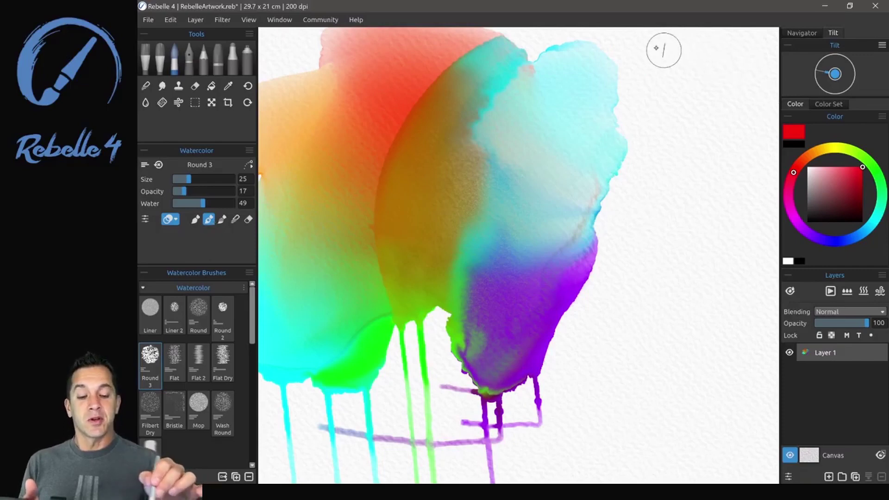
pyautogui.moveTo(635, 42)
pyautogui.mouseDown()
pyautogui.moveTo(482, 95)
pyautogui.moveTo(381, 158)
pyautogui.mouseUp()
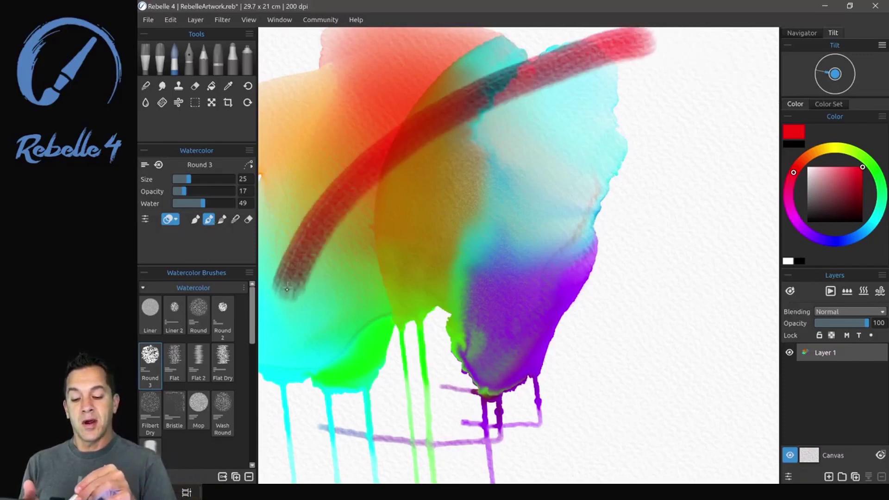
pyautogui.click(170, 219)
pyautogui.click(193, 241)
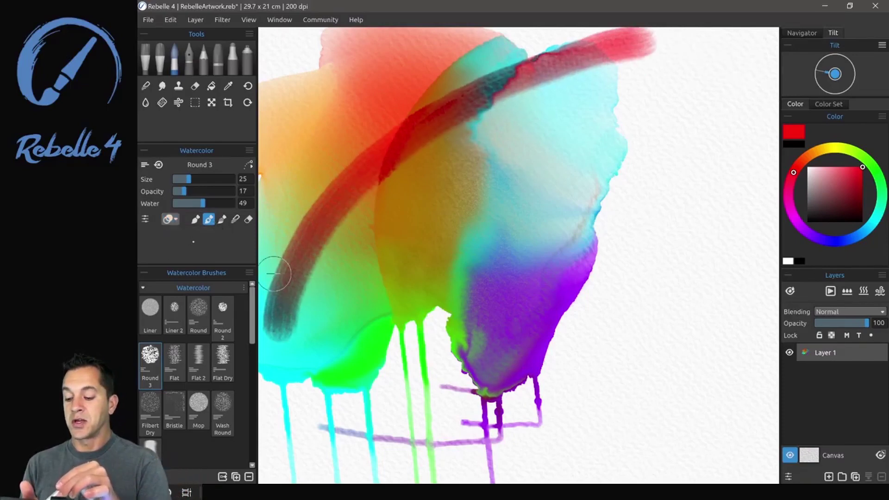
pyautogui.moveTo(685, 90)
pyautogui.mouseDown()
pyautogui.moveTo(474, 191)
pyautogui.moveTo(375, 265)
pyautogui.moveTo(320, 363)
pyautogui.moveTo(320, 384)
pyautogui.mouseUp()
pyautogui.click(171, 219)
pyautogui.click(191, 251)
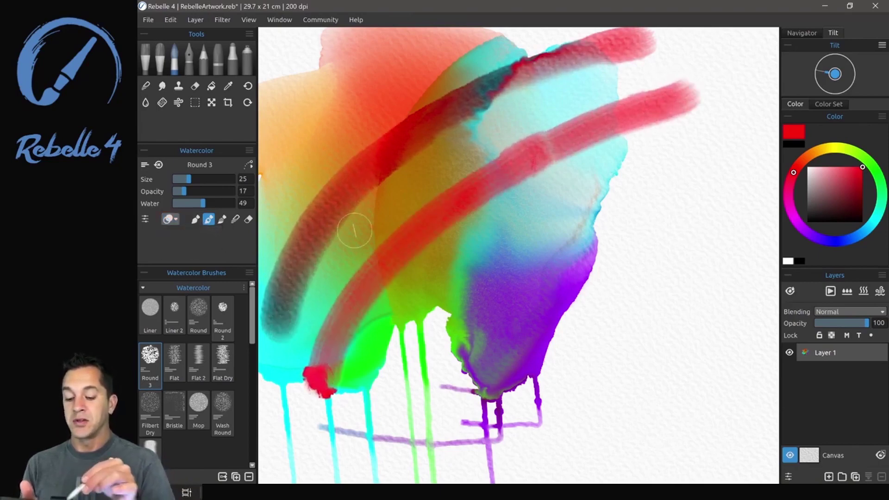
pyautogui.moveTo(672, 165)
pyautogui.mouseDown()
pyautogui.moveTo(476, 280)
pyautogui.moveTo(346, 447)
pyautogui.mouseUp()
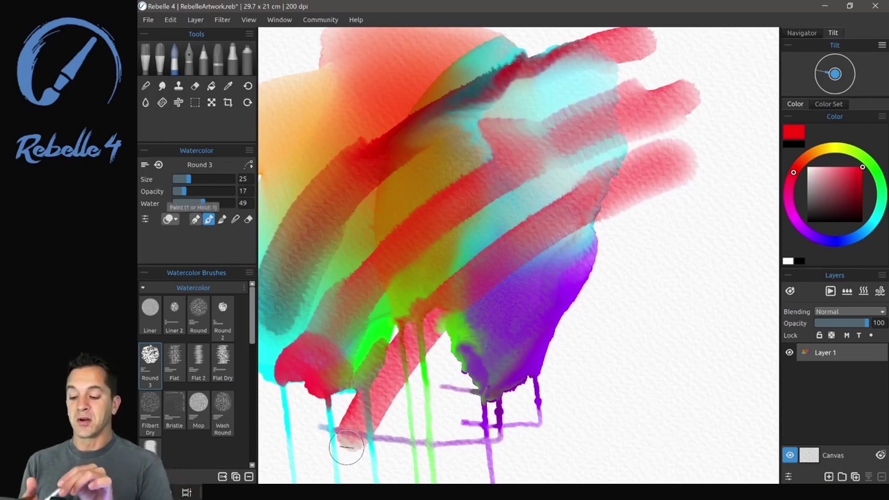
# Set the brush to Paint mode and lay solid red strokes over the purple area
pyautogui.press('1')
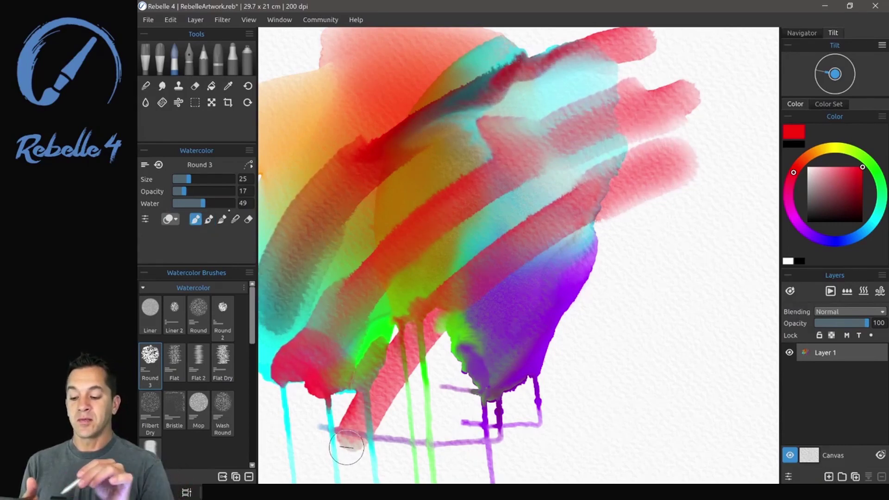
pyautogui.moveTo(555, 344); pyautogui.dragTo(518, 217)
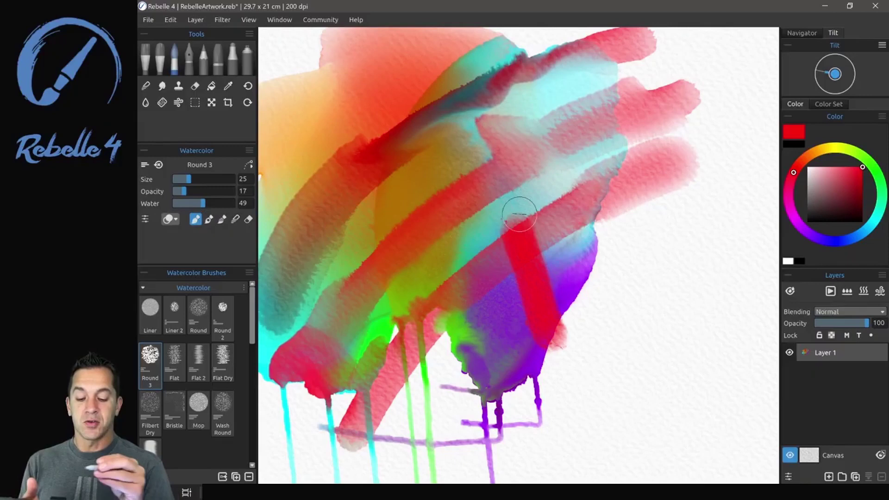
pyautogui.press('4')
pyautogui.moveTo(572, 197)
pyautogui.mouseDown()
pyautogui.moveTo(574, 343)
pyautogui.moveTo(558, 294)
pyautogui.mouseUp()
pyautogui.moveTo(495, 326)
pyautogui.mouseDown()
pyautogui.moveTo(516, 364)
pyautogui.moveTo(558, 391)
pyautogui.mouseUp()
# Set the brush to Paint & Blend mode, smear the red edges outward and paint a vertical red stroke beside the purple area
pyautogui.press('2')
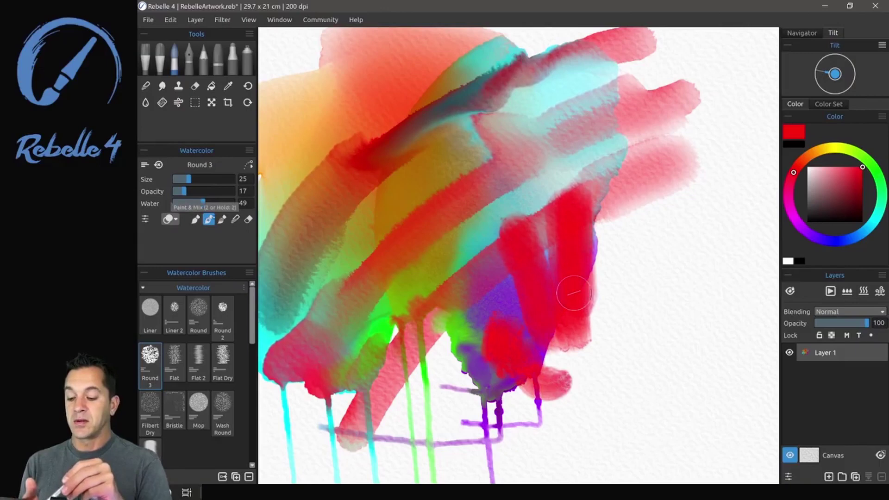
pyautogui.press('3')
pyautogui.press('4')
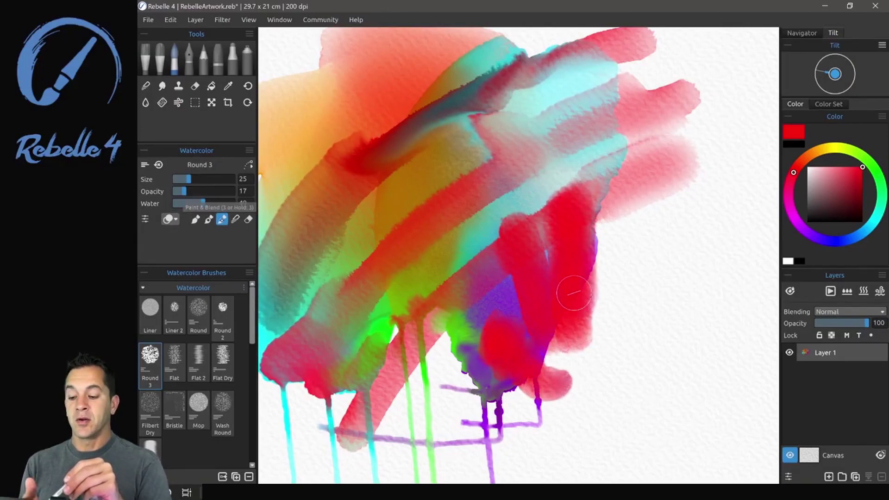
pyautogui.moveTo(597, 222)
pyautogui.mouseDown()
pyautogui.moveTo(607, 236)
pyautogui.moveTo(615, 217)
pyautogui.moveTo(625, 260)
pyautogui.moveTo(615, 264)
pyautogui.moveTo(623, 162)
pyautogui.moveTo(593, 195)
pyautogui.moveTo(607, 230)
pyautogui.mouseUp()
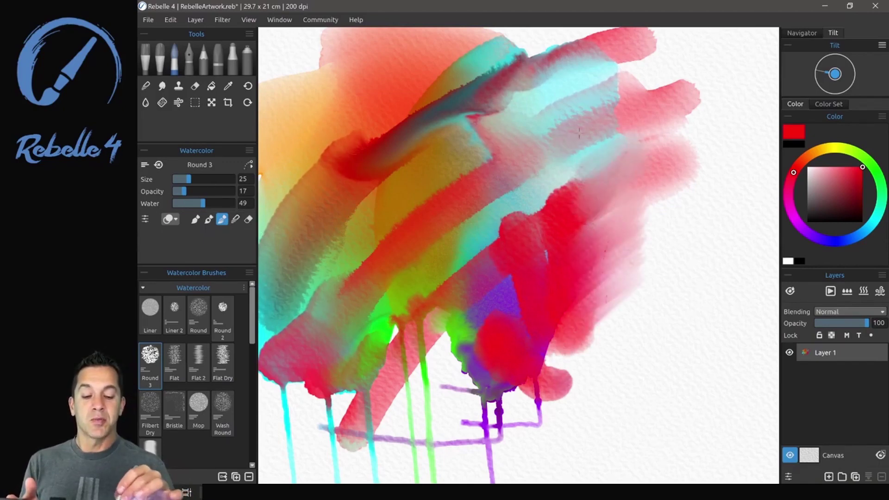
pyautogui.moveTo(579, 133)
pyautogui.mouseDown()
pyautogui.moveTo(566, 111)
pyautogui.moveTo(571, 139)
pyautogui.moveTo(584, 152)
pyautogui.moveTo(569, 212)
pyautogui.moveTo(628, 222)
pyautogui.mouseUp()
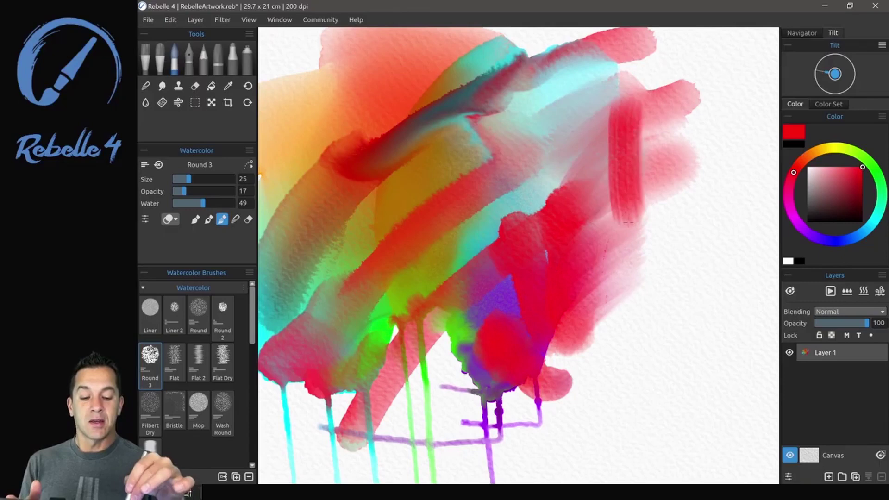
pyautogui.moveTo(625, 104); pyautogui.dragTo(626, 301)
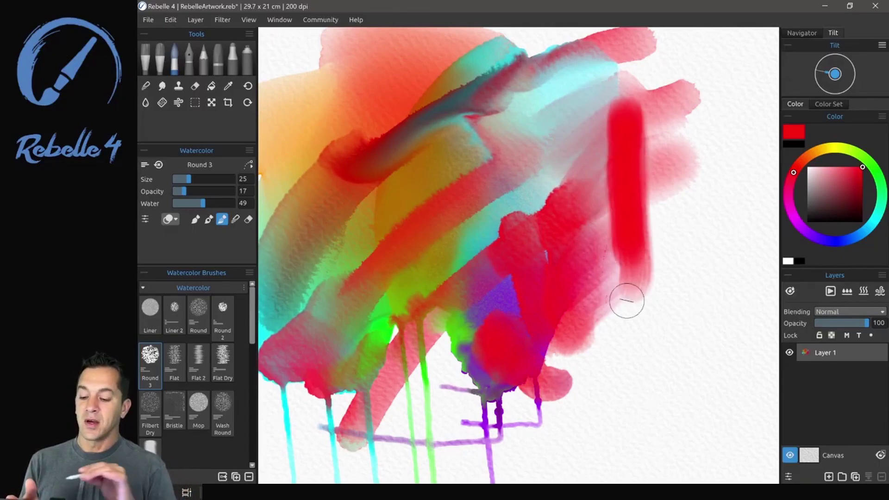
# Set the brush to Blend mode and smear the red and purple paint downward and outward at the lower edge
pyautogui.click(234, 218)
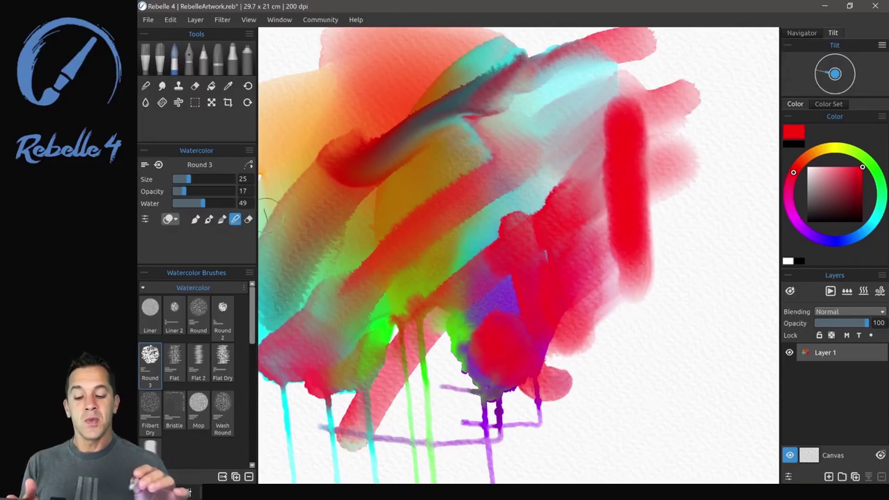
pyautogui.moveTo(471, 205)
pyautogui.mouseDown()
pyautogui.moveTo(473, 250)
pyautogui.moveTo(436, 318)
pyautogui.moveTo(442, 410)
pyautogui.moveTo(457, 319)
pyautogui.moveTo(472, 428)
pyautogui.moveTo(540, 363)
pyautogui.moveTo(565, 367)
pyautogui.moveTo(576, 338)
pyautogui.moveTo(587, 345)
pyautogui.mouseUp()
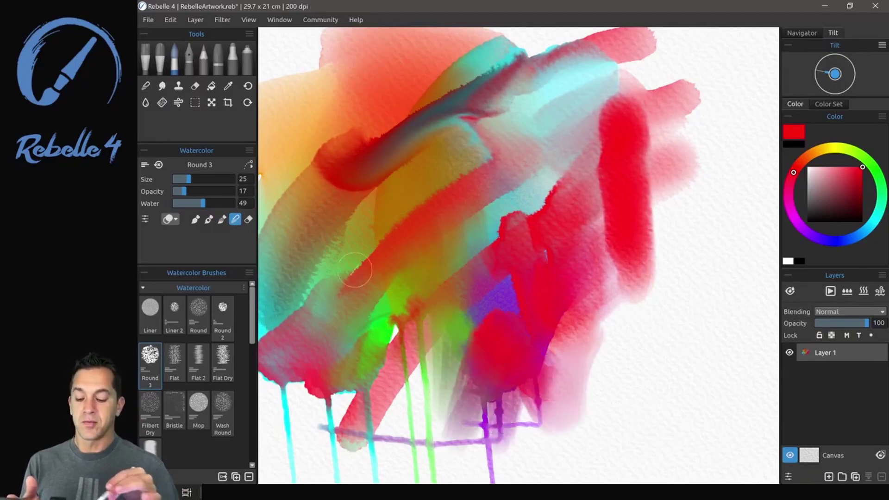
# Set the brush to Erase mode, erase through the vertical red stroke and its surrounding paint, and dry the layer
pyautogui.click(249, 219)
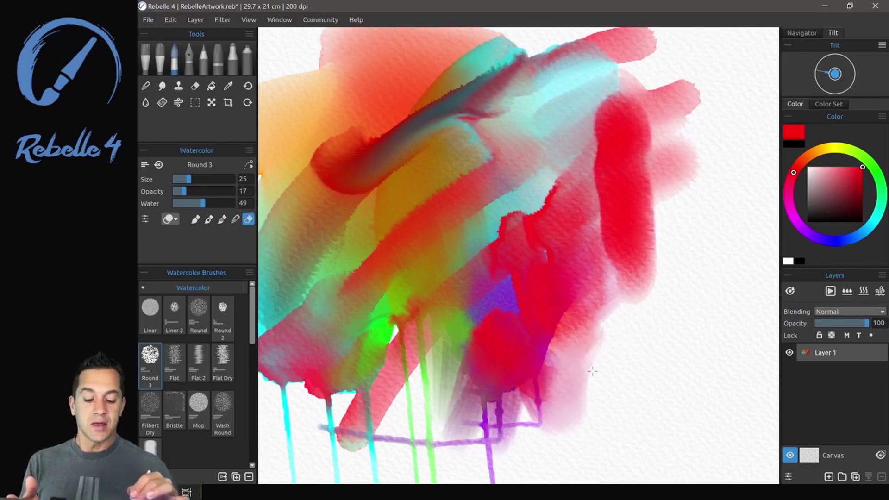
pyautogui.moveTo(650, 263)
pyautogui.mouseDown()
pyautogui.moveTo(660, 188)
pyautogui.moveTo(635, 182)
pyautogui.moveTo(645, 166)
pyautogui.moveTo(697, 147)
pyautogui.moveTo(678, 172)
pyautogui.moveTo(670, 145)
pyautogui.moveTo(653, 148)
pyautogui.mouseUp()
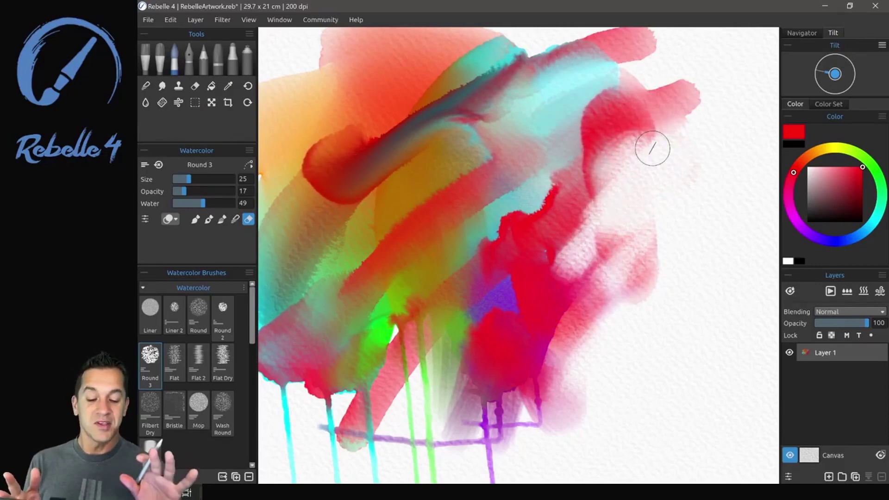
pyautogui.scroll(3, 648, 282)
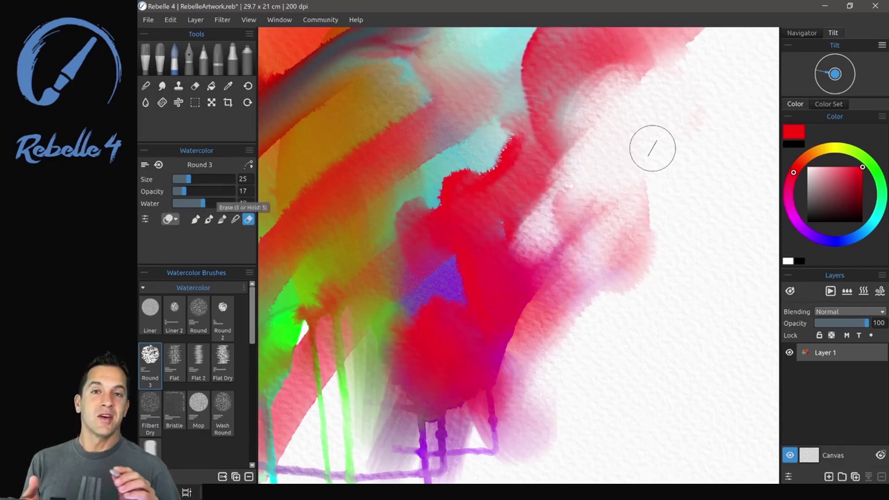
pyautogui.scroll(-3, 678, 294)
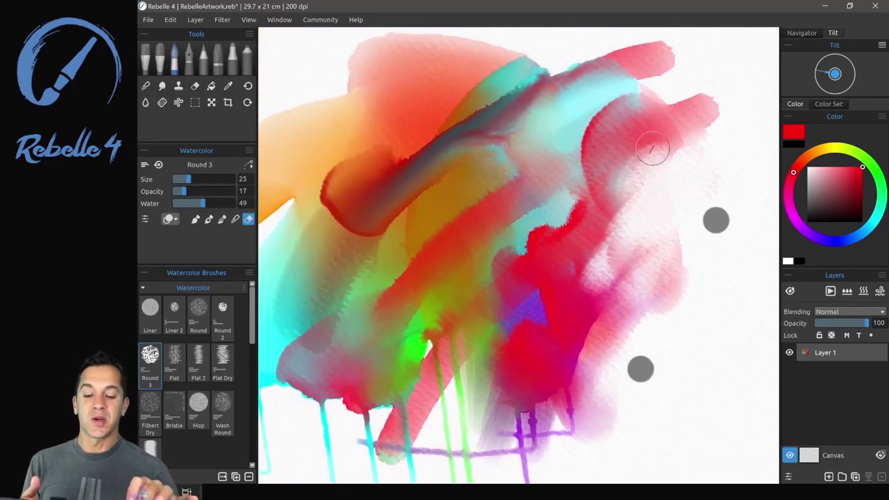
pyautogui.moveTo(716, 220); pyautogui.dragTo(710, 236)
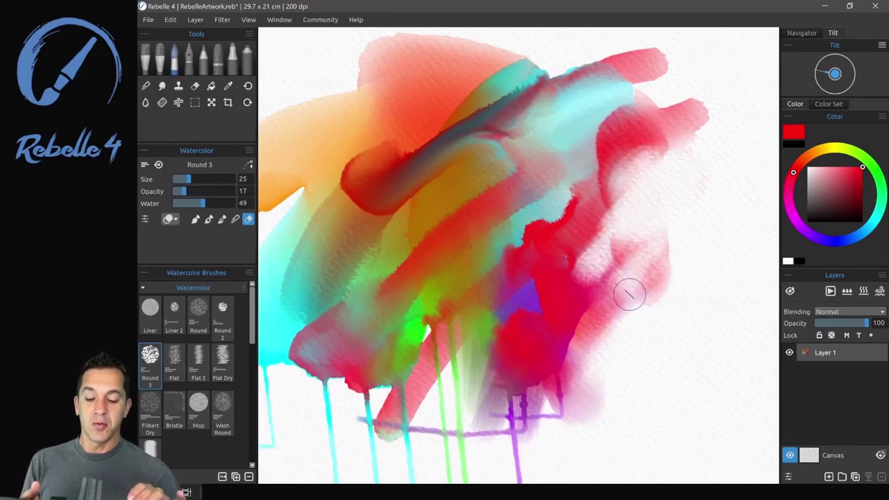
pyautogui.moveTo(632, 294); pyautogui.dragTo(633, 297)
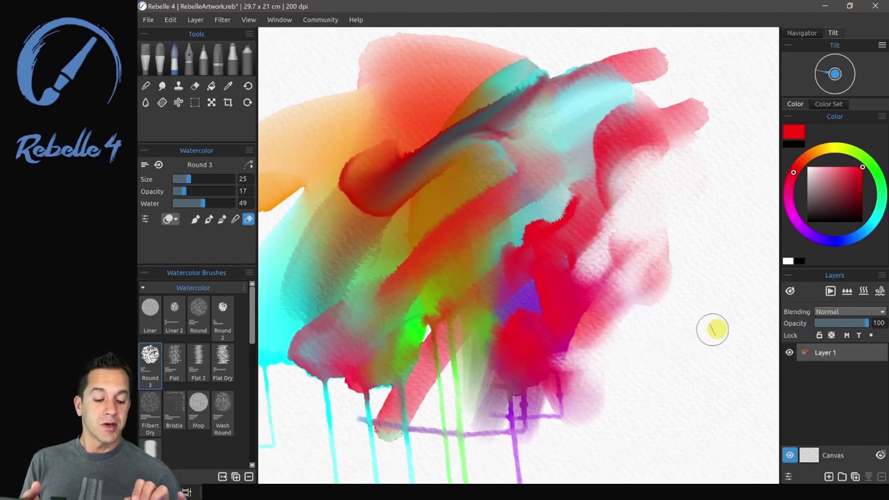
pyautogui.click(879, 290)
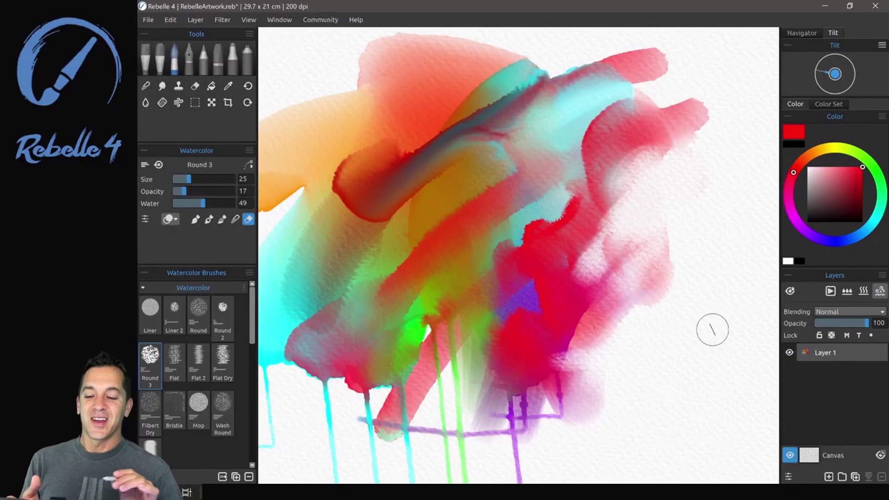
# Switch to the Rough Oily oil brush in Erase mode at size 100 and erase a broad diagonal patch through the center of the painting
pyautogui.scroll(3, 711, 329)
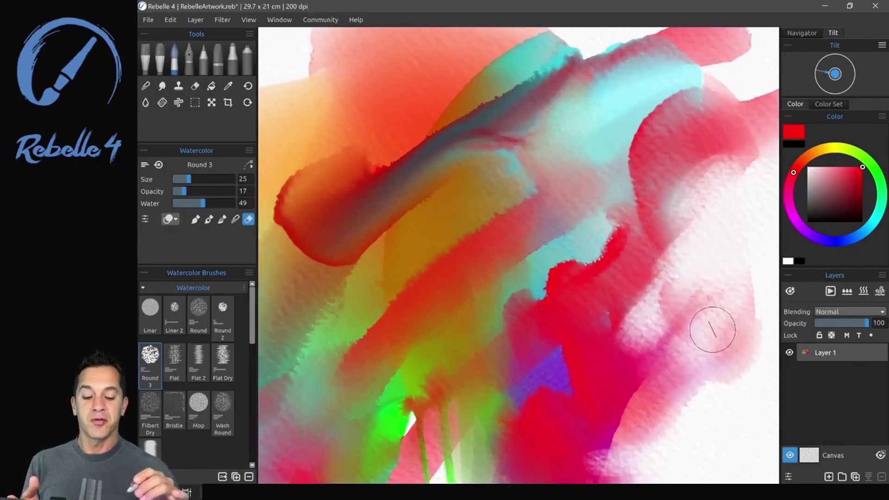
pyautogui.click(521, 290)
pyautogui.click(152, 56)
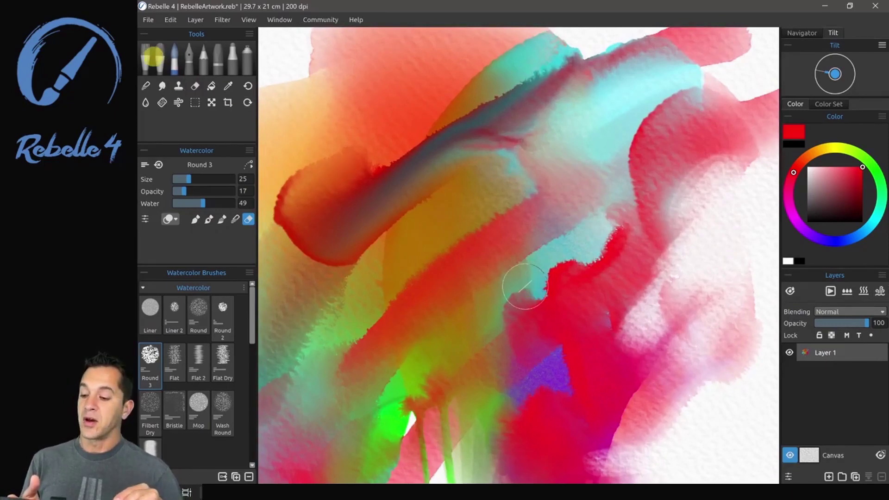
pyautogui.click(146, 62)
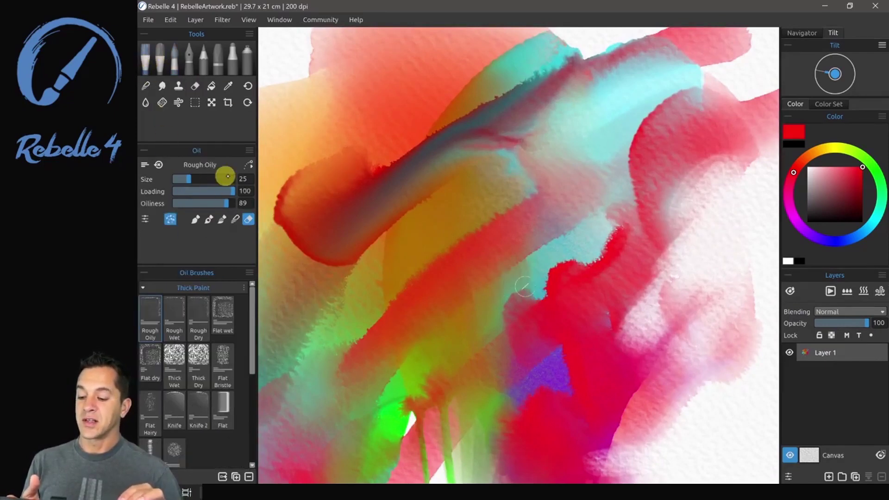
pyautogui.click(171, 219)
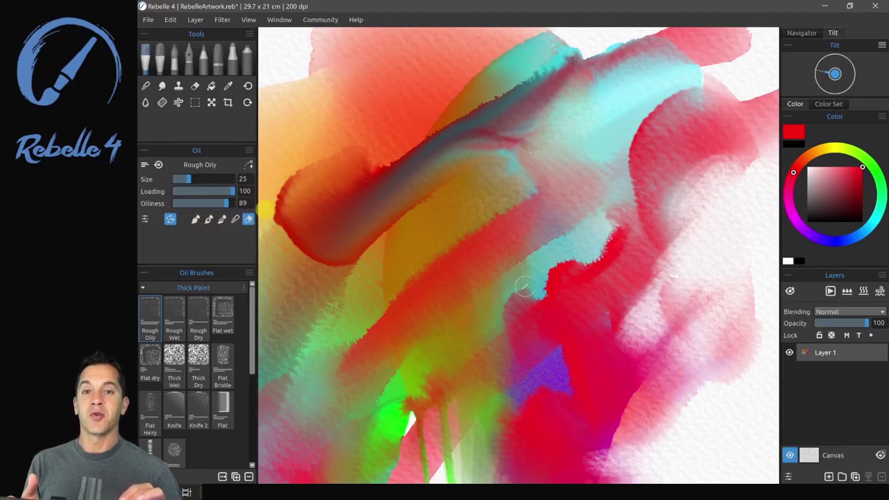
pyautogui.press(']')
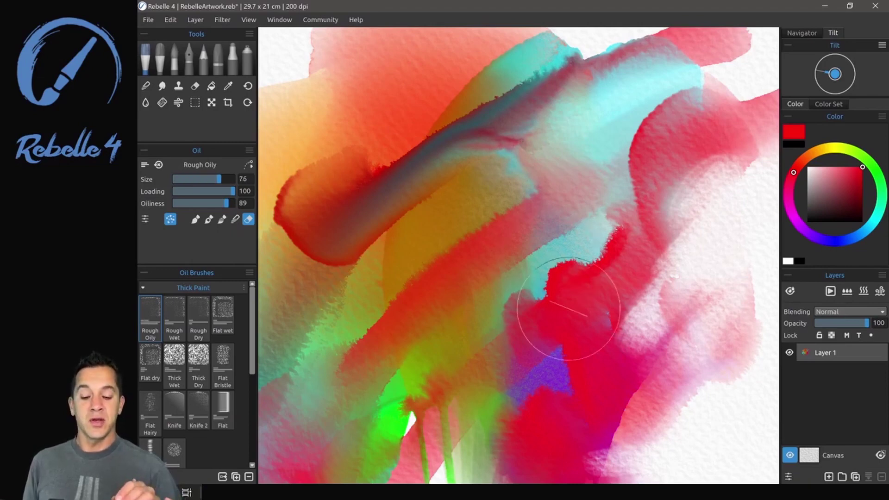
pyautogui.moveTo(587, 313)
pyautogui.keyDown('ctrl'); pyautogui.mouseDown()
pyautogui.moveTo(526, 314)
pyautogui.moveTo(586, 313)
pyautogui.moveTo(610, 335)
pyautogui.moveTo(550, 345)
pyautogui.moveTo(559, 337)
pyautogui.moveTo(564, 281)
pyautogui.moveTo(560, 371)
pyautogui.moveTo(564, 294)
pyautogui.moveTo(552, 349)
pyautogui.moveTo(561, 319)
pyautogui.mouseUp(); pyautogui.keyUp('ctrl')
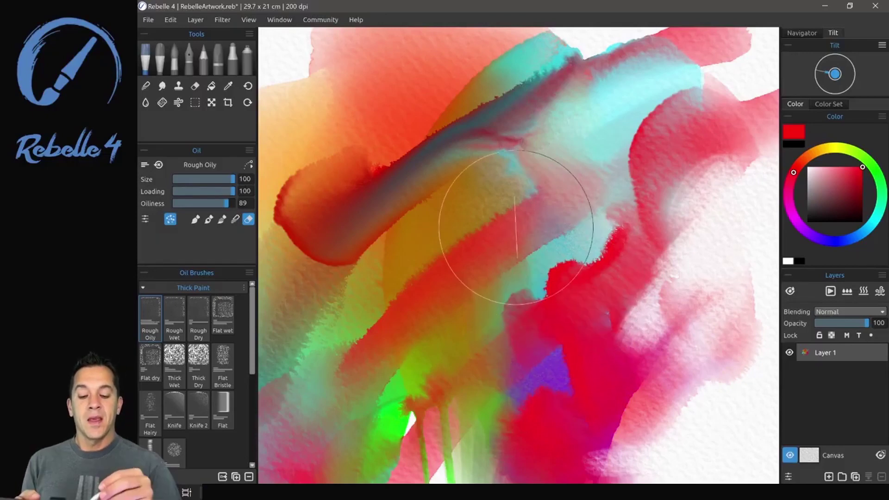
pyautogui.moveTo(445, 254)
pyautogui.mouseDown()
pyautogui.moveTo(513, 213)
pyautogui.moveTo(568, 200)
pyautogui.mouseUp()
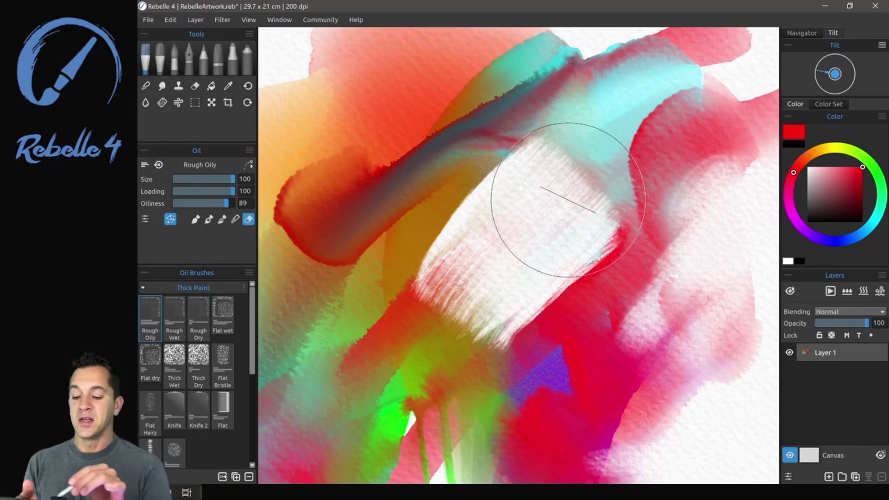
# Set the oil brush to Paint & Blend mode and paint a broad red diagonal patch with a yellow patch beside it
pyautogui.press('3')
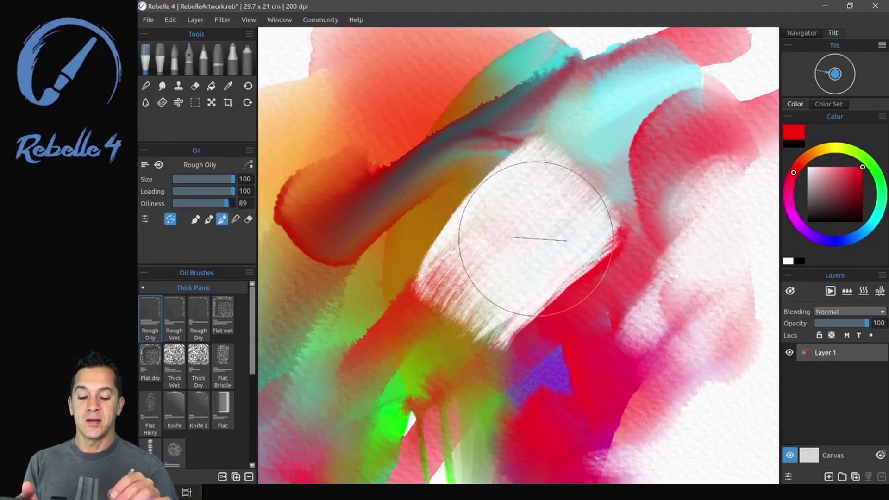
pyautogui.moveTo(511, 236)
pyautogui.mouseDown()
pyautogui.moveTo(496, 209)
pyautogui.moveTo(625, 153)
pyautogui.mouseUp()
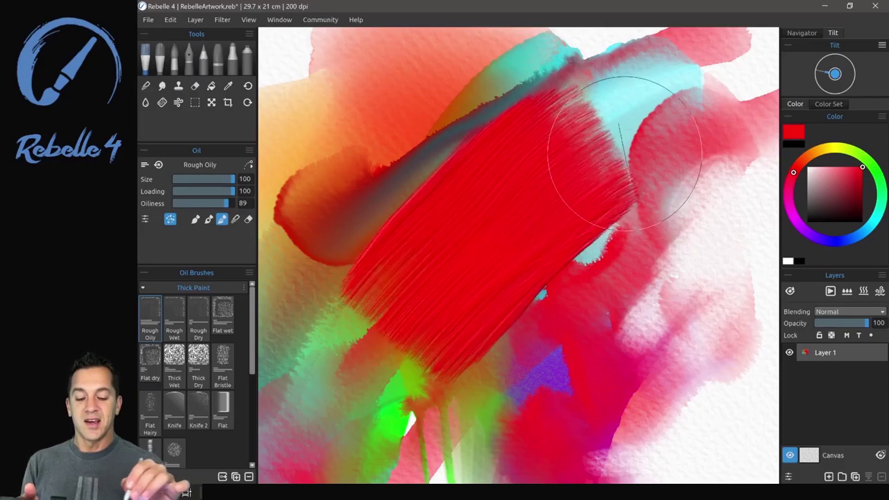
pyautogui.click(842, 148)
pyautogui.moveTo(625, 218)
pyautogui.mouseDown()
pyautogui.moveTo(618, 195)
pyautogui.moveTo(595, 330)
pyautogui.moveTo(604, 281)
pyautogui.mouseUp()
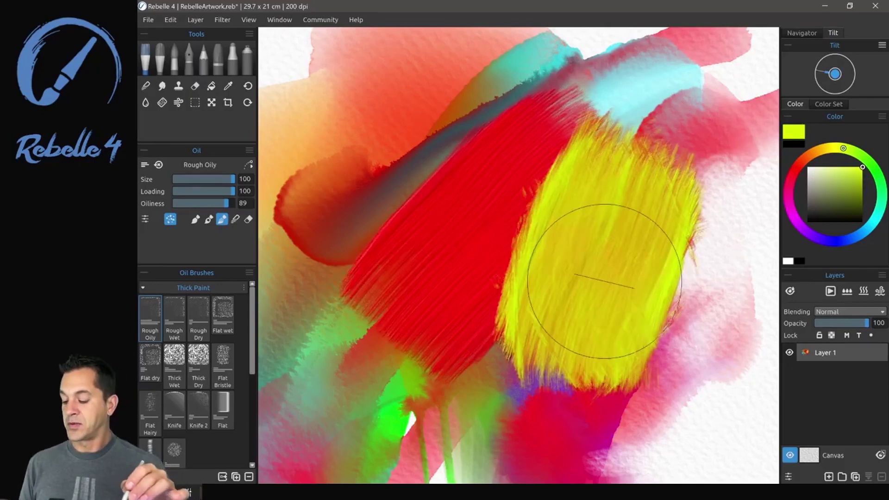
# Sample light cyan and orange from the painting and blend broad oil strokes of each over the red and yellow patches
pyautogui.keyDown('alt'); pyautogui.click(635, 108); pyautogui.keyUp('alt')
pyautogui.moveTo(576, 168)
pyautogui.mouseDown()
pyautogui.moveTo(629, 170)
pyautogui.moveTo(532, 199)
pyautogui.mouseUp()
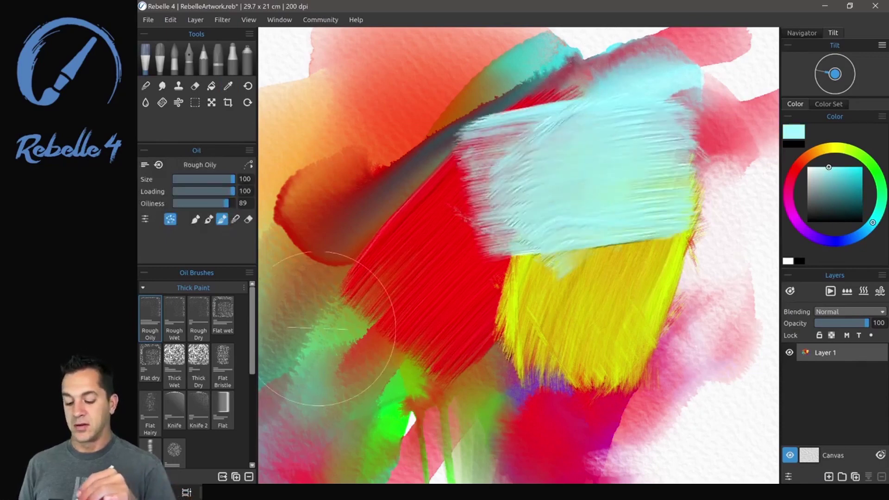
pyautogui.moveTo(320, 328)
pyautogui.keyDown('alt'); pyautogui.mouseDown()
pyautogui.moveTo(300, 285)
pyautogui.moveTo(291, 144)
pyautogui.moveTo(407, 168)
pyautogui.moveTo(443, 163)
pyautogui.moveTo(422, 161)
pyautogui.moveTo(418, 171)
pyautogui.moveTo(436, 156)
pyautogui.moveTo(501, 198)
pyautogui.moveTo(506, 291)
pyautogui.moveTo(506, 165)
pyautogui.moveTo(503, 322)
pyautogui.moveTo(548, 327)
pyautogui.moveTo(616, 279)
pyautogui.moveTo(652, 305)
pyautogui.moveTo(720, 309)
pyautogui.moveTo(670, 235)
pyautogui.moveTo(632, 216)
pyautogui.moveTo(658, 317)
pyautogui.moveTo(612, 236)
pyautogui.moveTo(653, 171)
pyautogui.moveTo(734, 209)
pyautogui.moveTo(715, 155)
pyautogui.moveTo(684, 126)
pyautogui.moveTo(691, 85)
pyautogui.moveTo(594, 69)
pyautogui.moveTo(513, 80)
pyautogui.moveTo(377, 201)
pyautogui.moveTo(336, 255)
pyautogui.moveTo(436, 227)
pyautogui.moveTo(454, 255)
pyautogui.moveTo(449, 333)
pyautogui.moveTo(431, 391)
pyautogui.moveTo(366, 406)
pyautogui.moveTo(362, 396)
pyautogui.moveTo(411, 434)
pyautogui.mouseUp(); pyautogui.keyUp('alt')
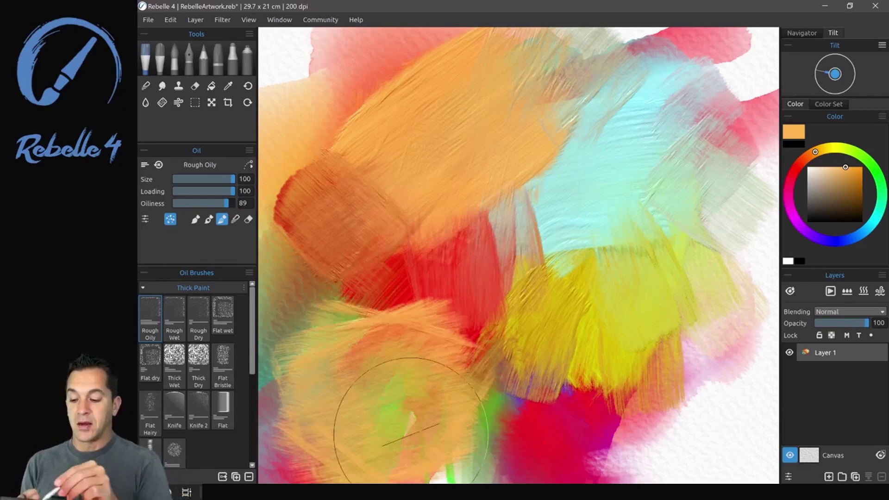
# Paint a light green patch over the yellow area and reduce the brush size to 35
pyautogui.press('[')
pyautogui.press('[')
pyautogui.press('[')
pyautogui.press('[')
pyautogui.press('[')
pyautogui.press('[')
pyautogui.press('[')
pyautogui.press('[')
pyautogui.press('[')
pyautogui.press('[')
pyautogui.press('[')
pyautogui.press('[')
pyautogui.press('[')
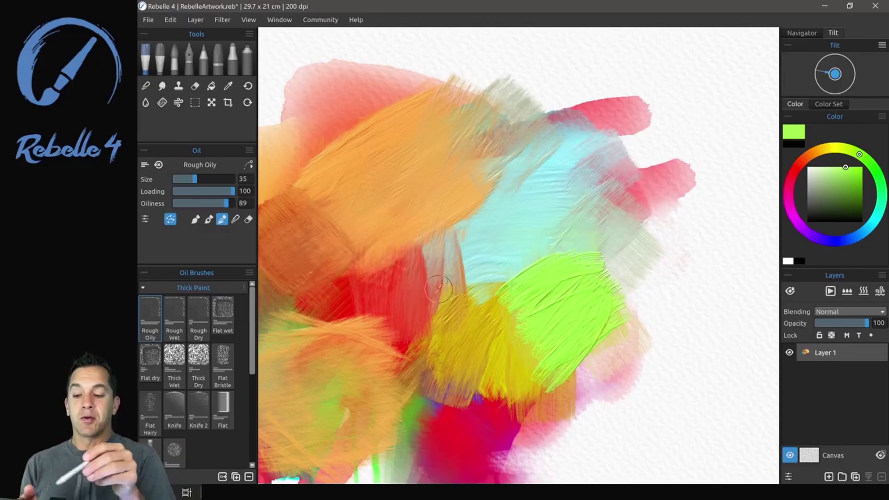
# Open the Visual Settings and raise the Impasto Depth for Oils & Acrylics to 10
pyautogui.click(279, 20)
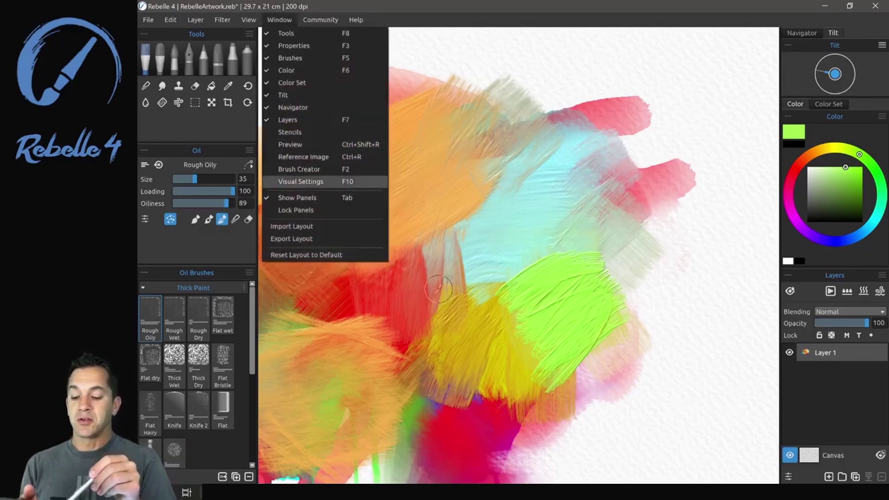
pyautogui.click(538, 270)
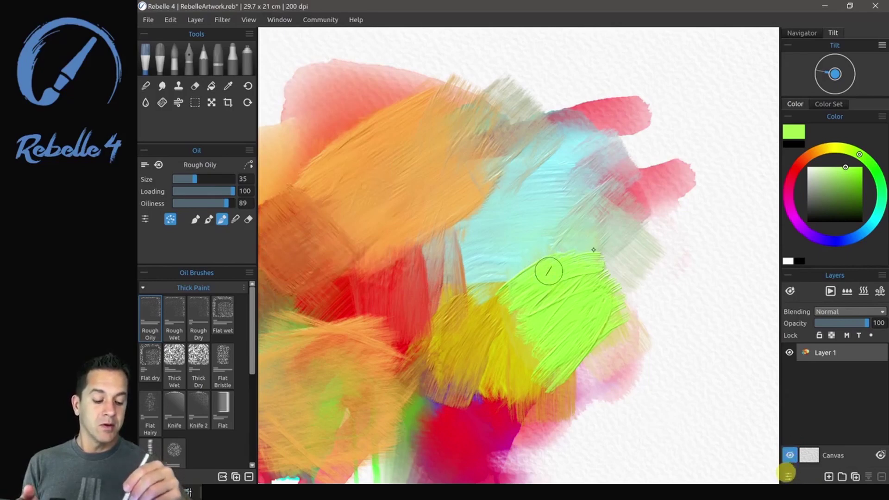
pyautogui.click(789, 476)
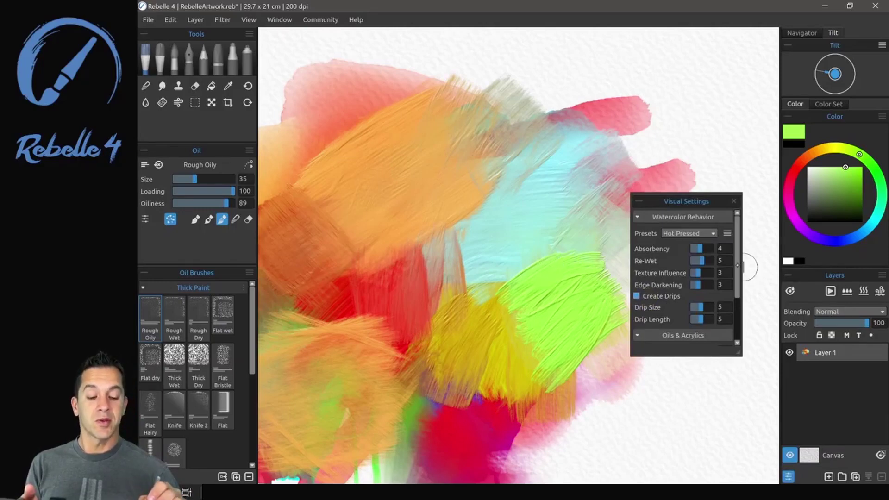
pyautogui.scroll(-5, 745, 267)
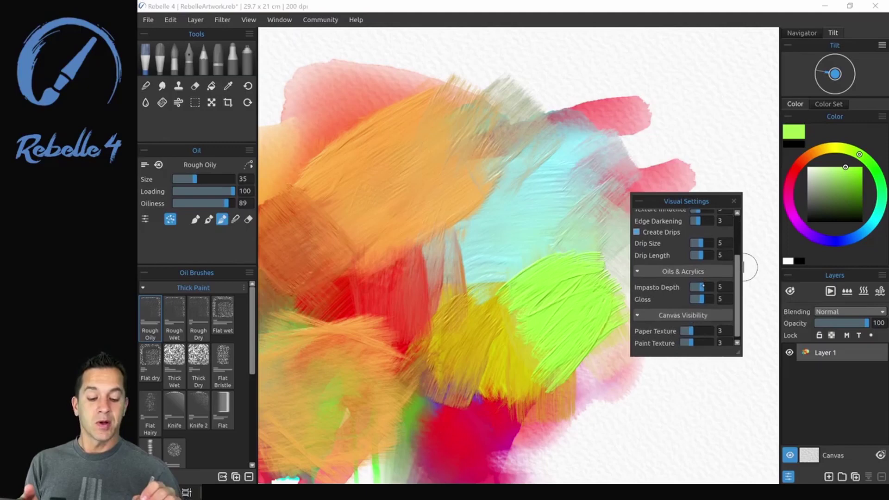
pyautogui.moveTo(702, 286); pyautogui.dragTo(711, 287)
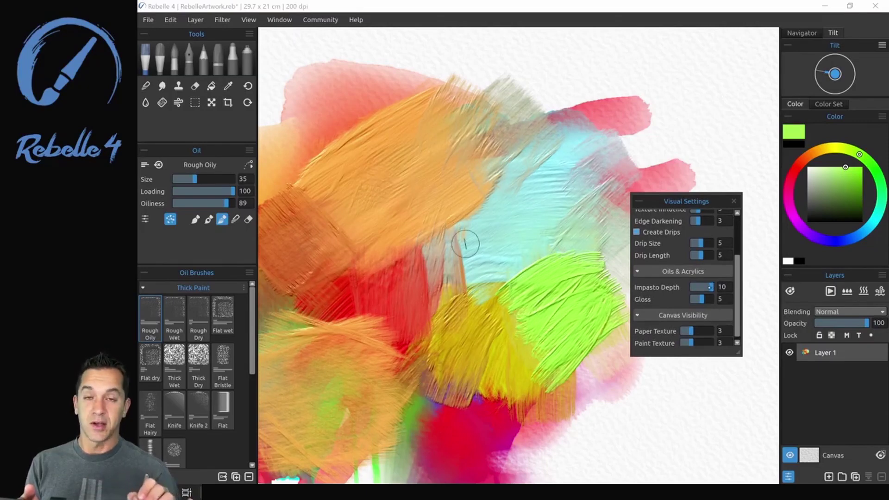
# Return Impasto Depth to 5, try Gloss at other values before restoring 5, and try the Canvas Visibility texture settings
pyautogui.moveTo(707, 287); pyautogui.dragTo(690, 288)
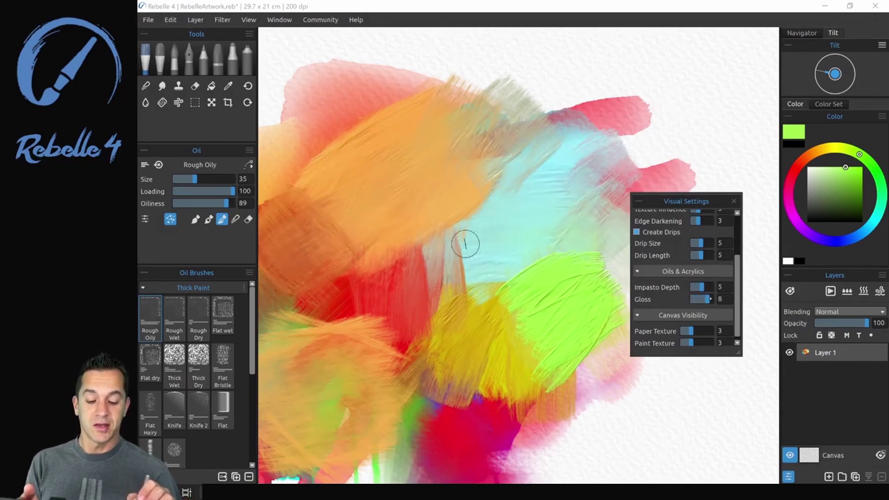
pyautogui.moveTo(712, 298); pyautogui.dragTo(690, 299)
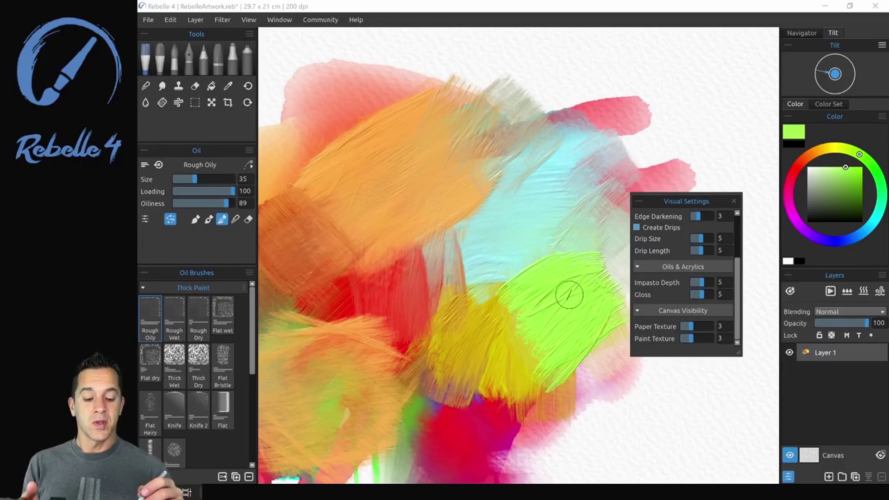
pyautogui.moveTo(690, 326)
pyautogui.mouseDown()
pyautogui.moveTo(719, 326)
pyautogui.moveTo(689, 327)
pyautogui.moveTo(711, 338)
pyautogui.moveTo(681, 339)
pyautogui.mouseUp()
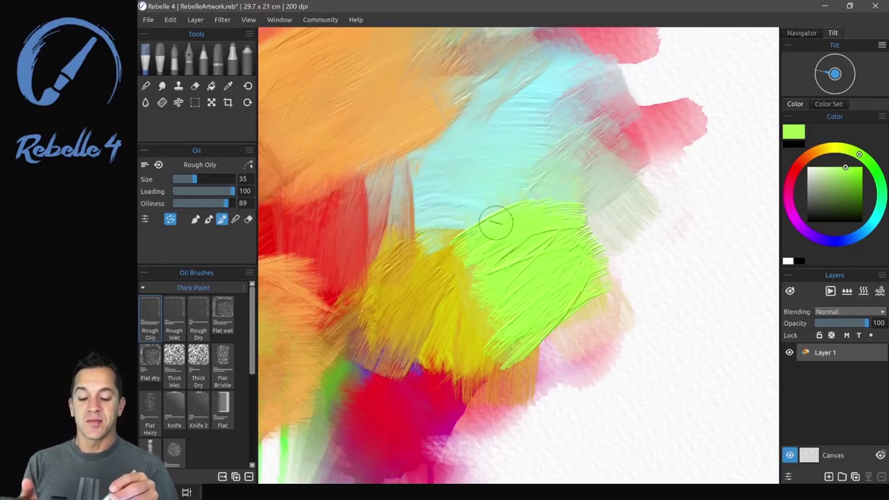
# Turn off the Dirty Brush option and paint adjoining light green, orange and pink oil strokes on the blank paper beside the painting
pyautogui.moveTo(509, 245); pyautogui.dragTo(509, 244)
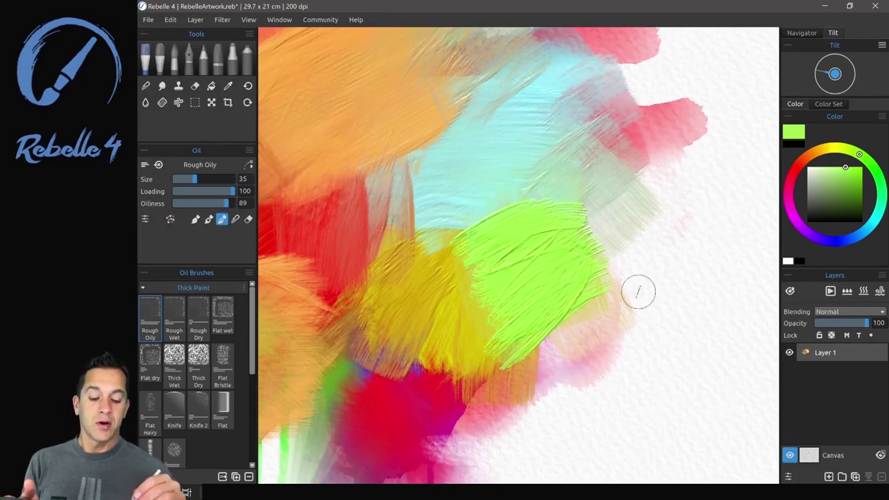
pyautogui.moveTo(637, 292)
pyautogui.mouseDown()
pyautogui.moveTo(634, 319)
pyautogui.moveTo(602, 352)
pyautogui.moveTo(666, 347)
pyautogui.mouseUp()
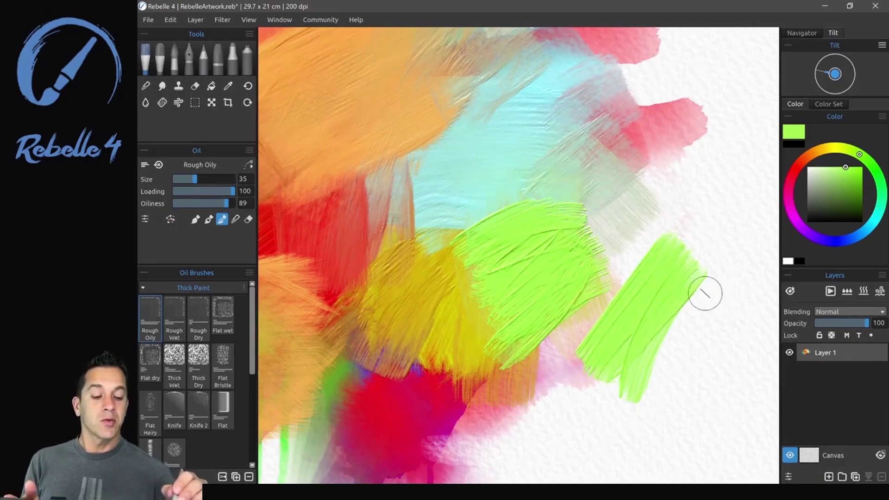
pyautogui.click(813, 152)
pyautogui.moveTo(708, 271)
pyautogui.mouseDown()
pyautogui.moveTo(648, 377)
pyautogui.moveTo(675, 360)
pyautogui.moveTo(754, 254)
pyautogui.mouseUp()
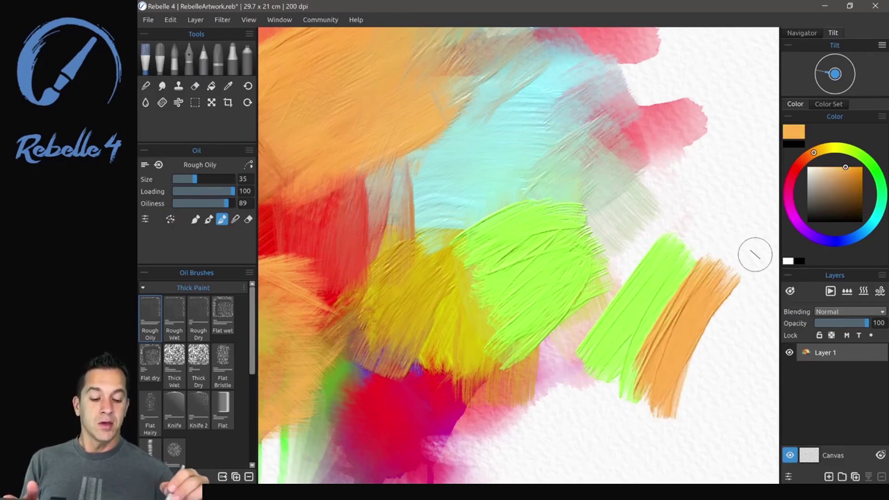
pyautogui.moveTo(707, 278)
pyautogui.mouseDown()
pyautogui.moveTo(708, 351)
pyautogui.moveTo(694, 368)
pyautogui.mouseUp()
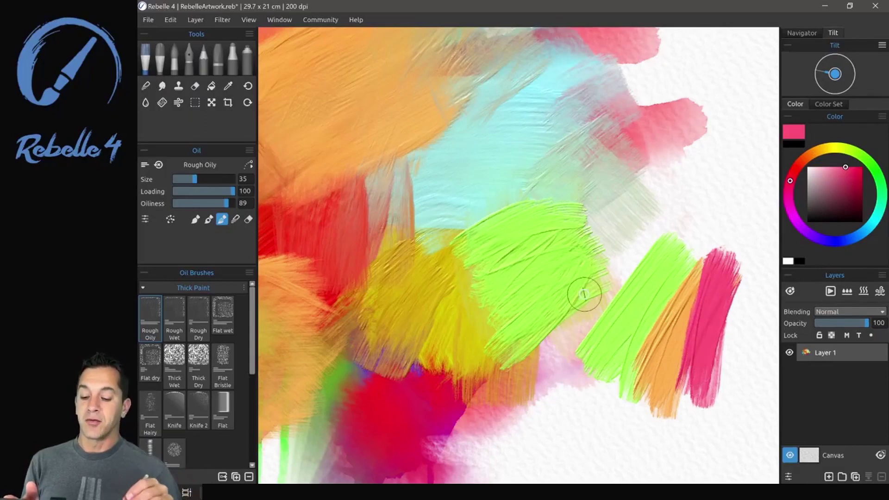
# Turn on the Dirty Brush option and paint pink oil strokes over the green, yellow and red areas and onto the blank paper
pyautogui.click(170, 218)
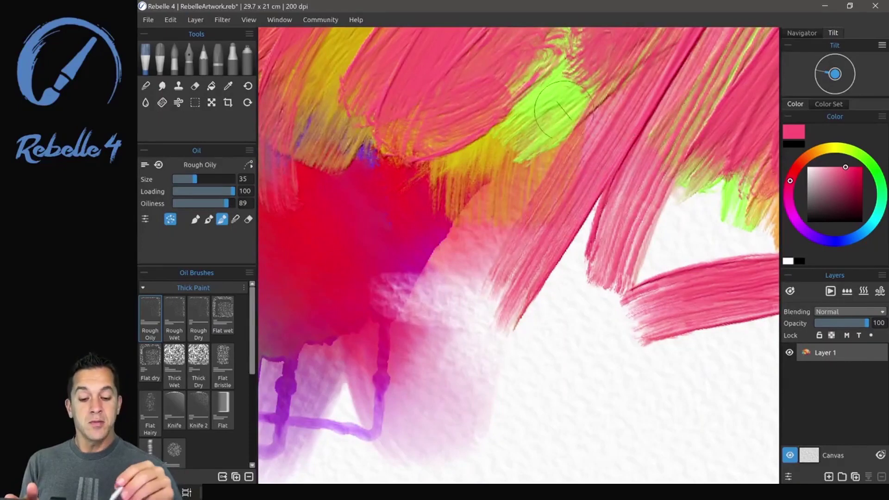
pyautogui.moveTo(537, 98)
pyautogui.mouseDown()
pyautogui.moveTo(536, 119)
pyautogui.moveTo(544, 116)
pyautogui.mouseUp()
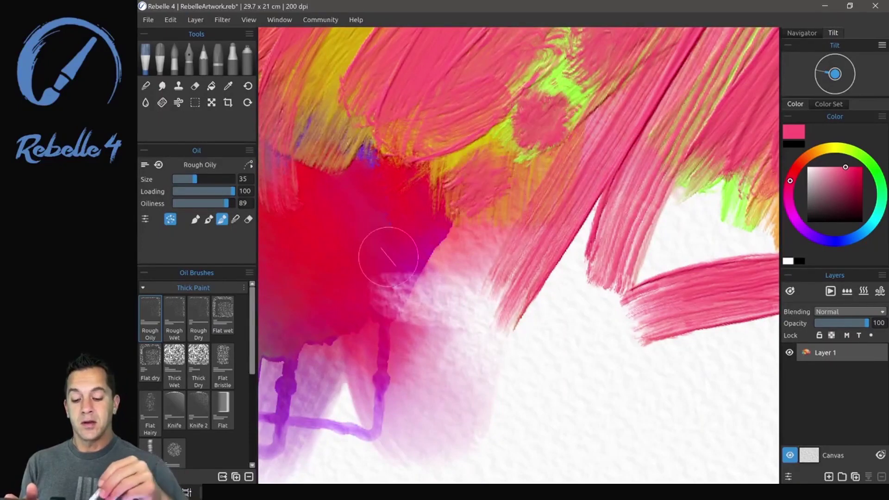
pyautogui.moveTo(387, 252)
pyautogui.mouseDown()
pyautogui.moveTo(371, 245)
pyautogui.moveTo(384, 254)
pyautogui.mouseUp()
# Switch the color to light green and paint a curved oil stroke on the blank paper below the pink strokes
pyautogui.click(854, 152)
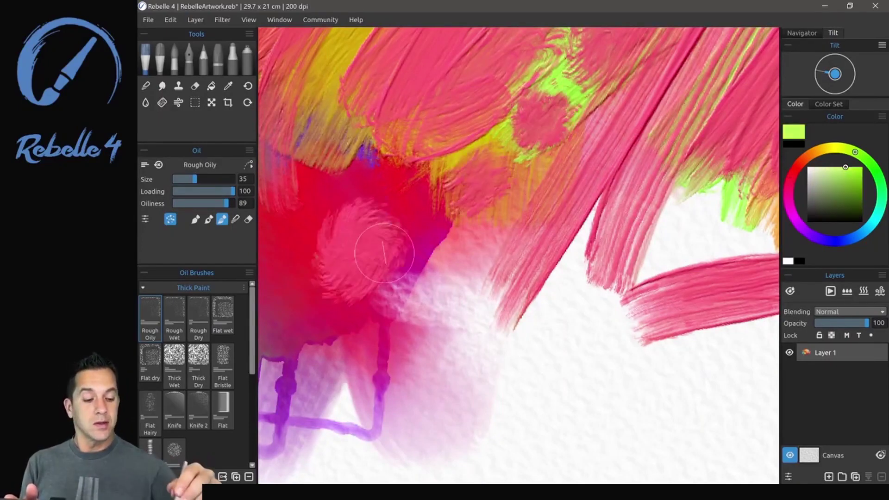
pyautogui.moveTo(472, 422)
pyautogui.mouseDown()
pyautogui.moveTo(574, 382)
pyautogui.moveTo(726, 360)
pyautogui.mouseUp()
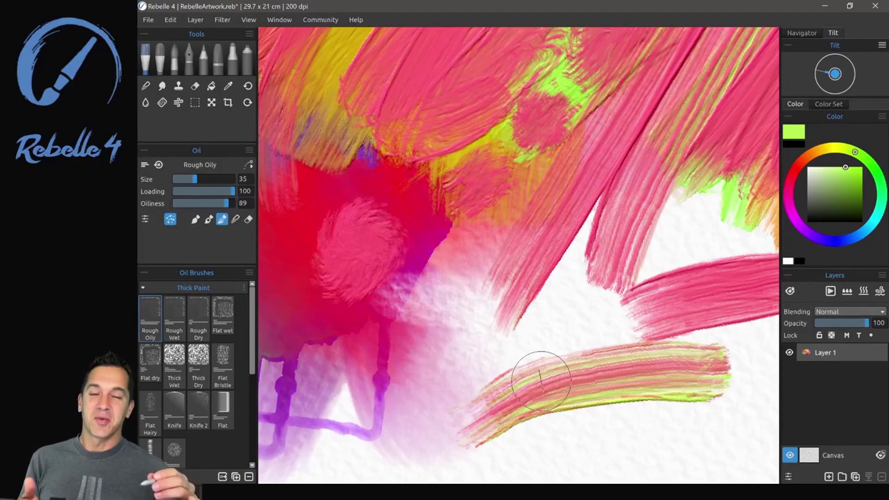
pyautogui.scroll(-5, 610, 305)
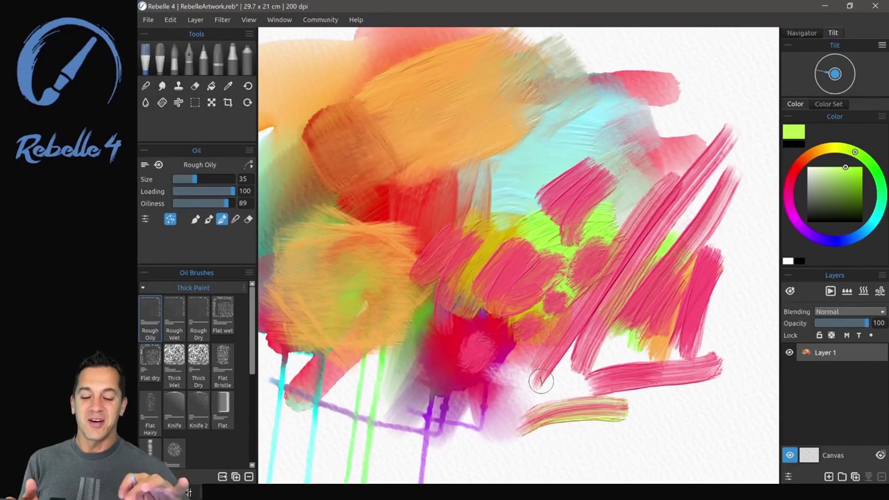
pyautogui.scroll(3, 634, 296)
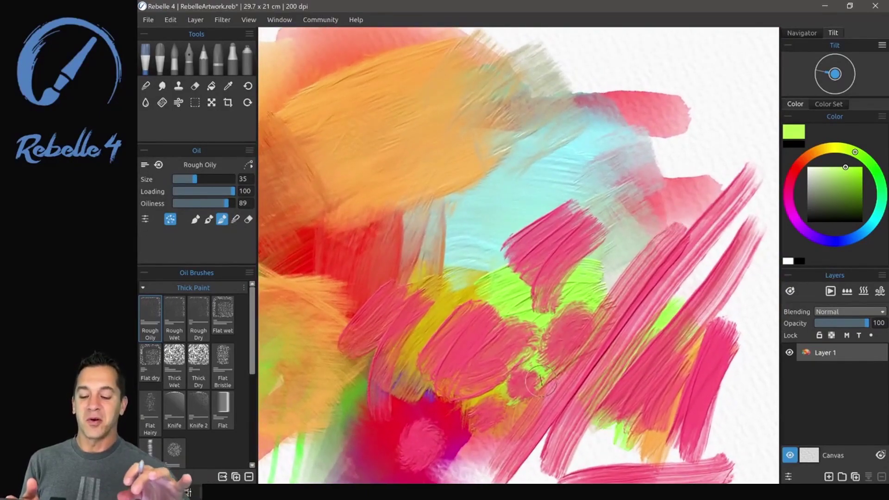
pyautogui.scroll(-2, 539, 380)
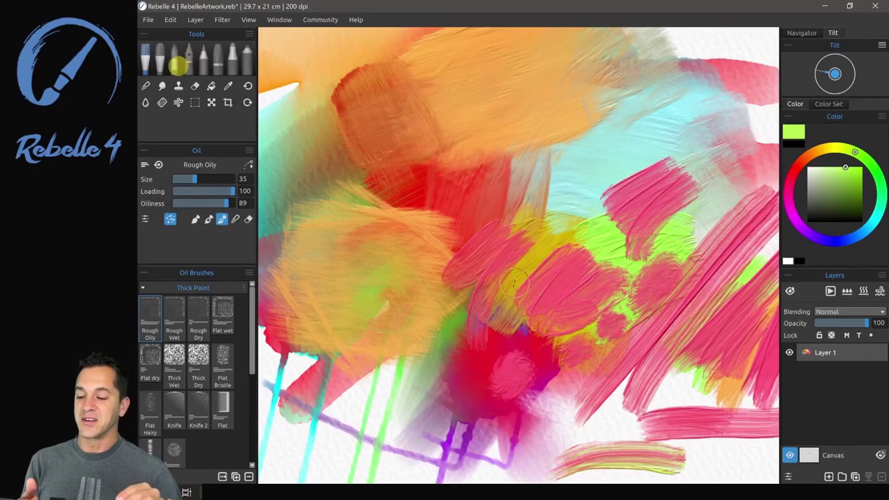
# With the Round 3 watercolor brush, paint overlapping bright green, turquoise, red and orange patches over the oil paint in the upper middle
pyautogui.click(175, 62)
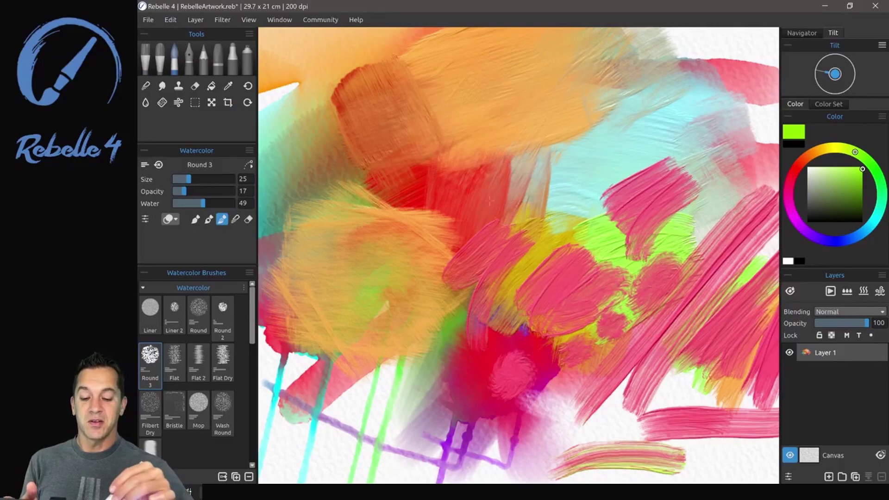
pyautogui.moveTo(569, 102)
pyautogui.mouseDown()
pyautogui.moveTo(491, 190)
pyautogui.moveTo(532, 194)
pyautogui.moveTo(558, 226)
pyautogui.mouseUp()
pyautogui.moveTo(855, 152)
pyautogui.mouseDown()
pyautogui.moveTo(878, 178)
pyautogui.moveTo(880, 207)
pyautogui.mouseUp()
pyautogui.moveTo(613, 121)
pyautogui.mouseDown()
pyautogui.moveTo(551, 233)
pyautogui.moveTo(562, 235)
pyautogui.mouseUp()
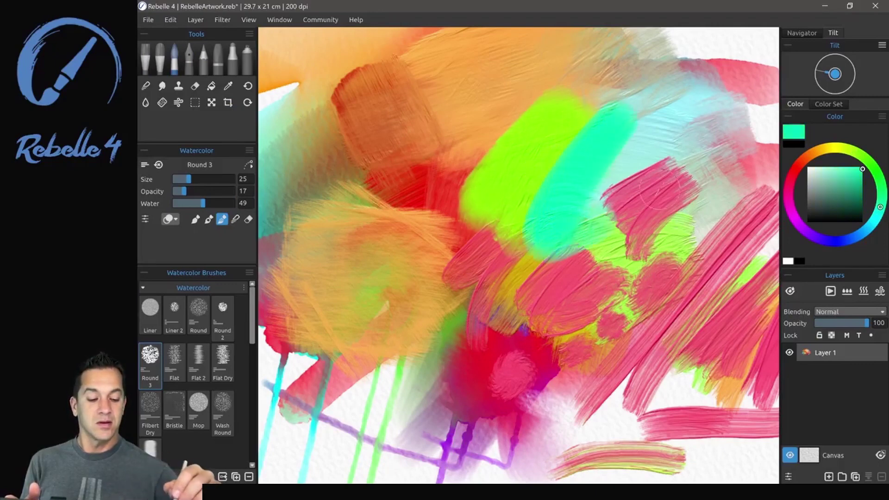
pyautogui.click(790, 179)
pyautogui.moveTo(591, 197)
pyautogui.mouseDown()
pyautogui.moveTo(586, 203)
pyautogui.moveTo(625, 220)
pyautogui.moveTo(667, 213)
pyautogui.mouseUp()
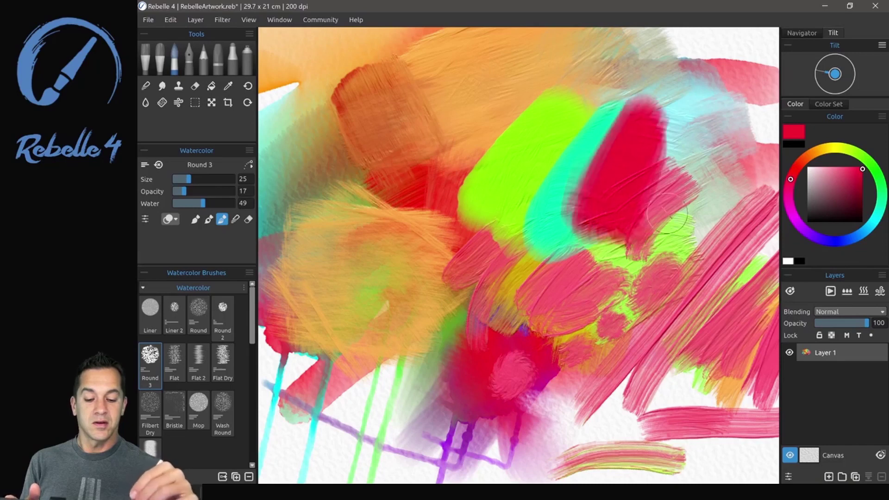
pyautogui.click(816, 151)
pyautogui.moveTo(583, 85)
pyautogui.mouseDown()
pyautogui.moveTo(524, 95)
pyautogui.moveTo(474, 132)
pyautogui.moveTo(500, 137)
pyautogui.moveTo(481, 138)
pyautogui.mouseUp()
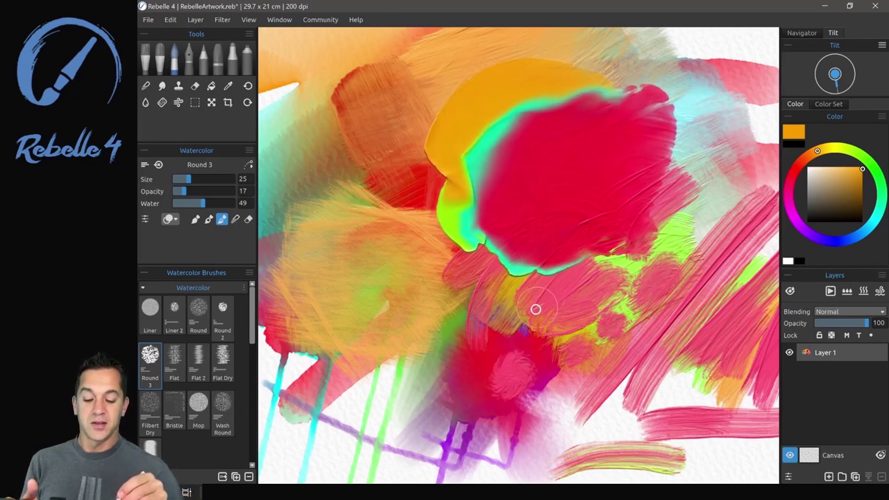
# Push the wet watercolor around with the Blow tool, and apply Fast Dry to the layer
pyautogui.click(176, 102)
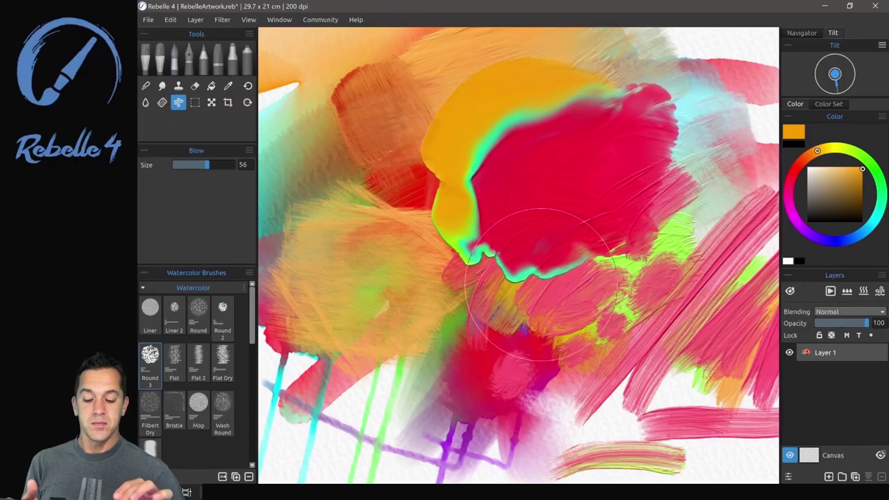
pyautogui.moveTo(476, 70)
pyautogui.mouseDown()
pyautogui.moveTo(486, 149)
pyautogui.moveTo(525, 168)
pyautogui.moveTo(608, 159)
pyautogui.moveTo(625, 178)
pyautogui.moveTo(557, 256)
pyautogui.moveTo(512, 256)
pyautogui.moveTo(498, 316)
pyautogui.moveTo(486, 231)
pyautogui.moveTo(518, 185)
pyautogui.moveTo(541, 176)
pyautogui.moveTo(539, 230)
pyautogui.moveTo(535, 154)
pyautogui.moveTo(496, 106)
pyautogui.mouseUp()
pyautogui.click(880, 290)
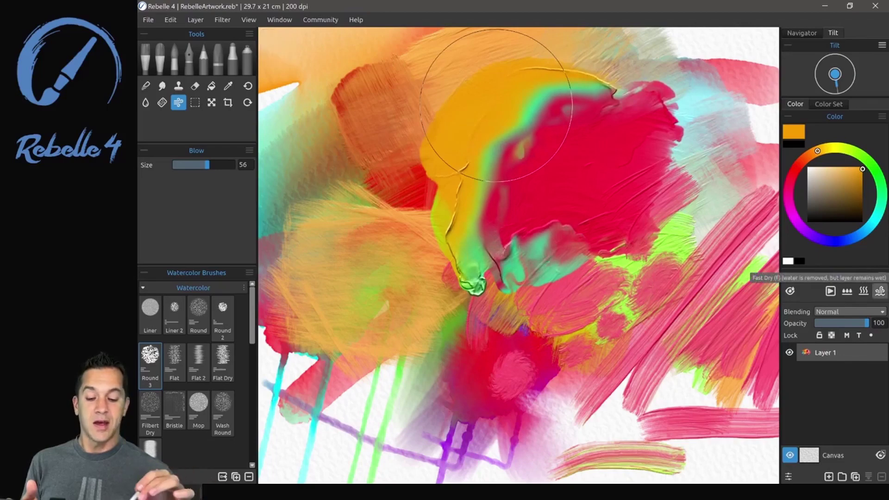
pyautogui.scroll(3, 648, 275)
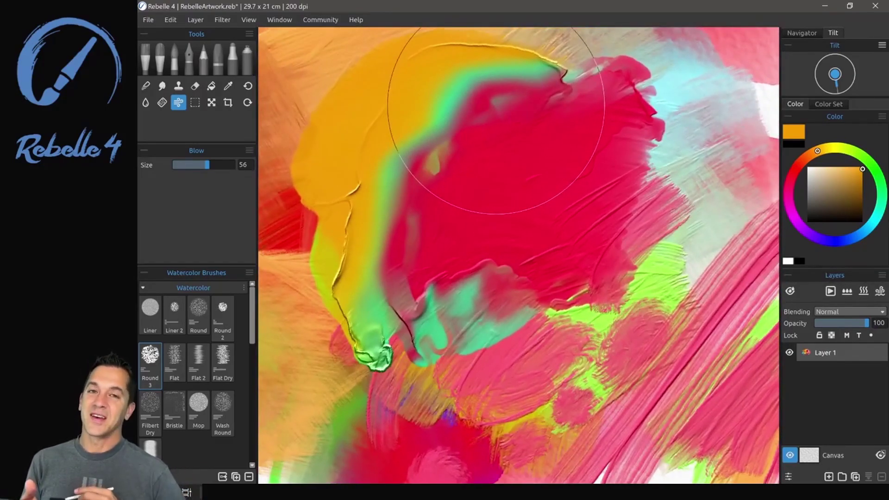
pyautogui.scroll(-3, 496, 121)
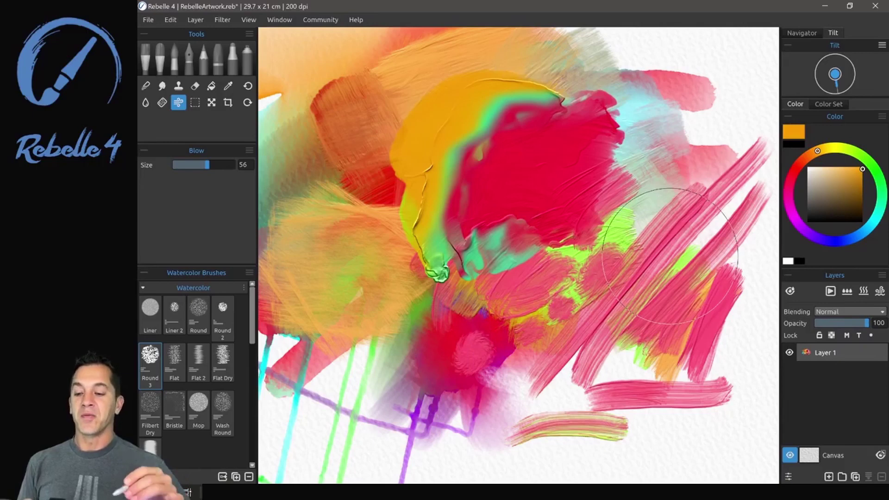
pyautogui.click(279, 20)
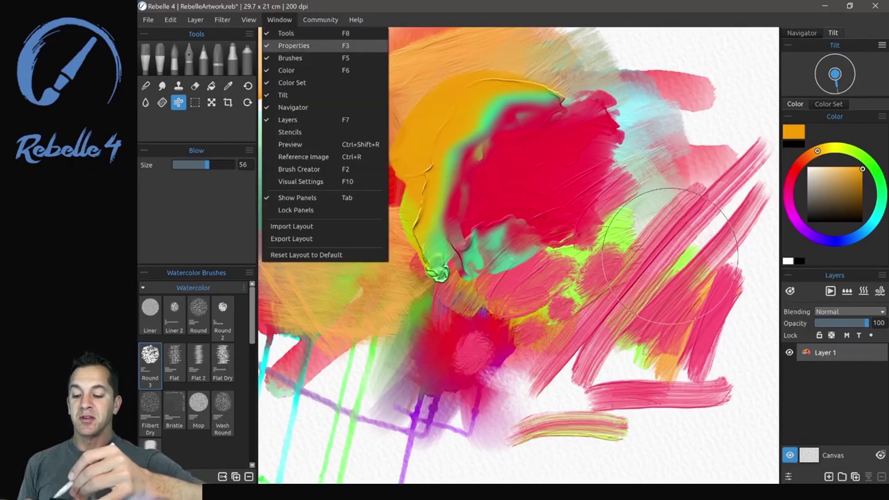
pyautogui.click(533, 246)
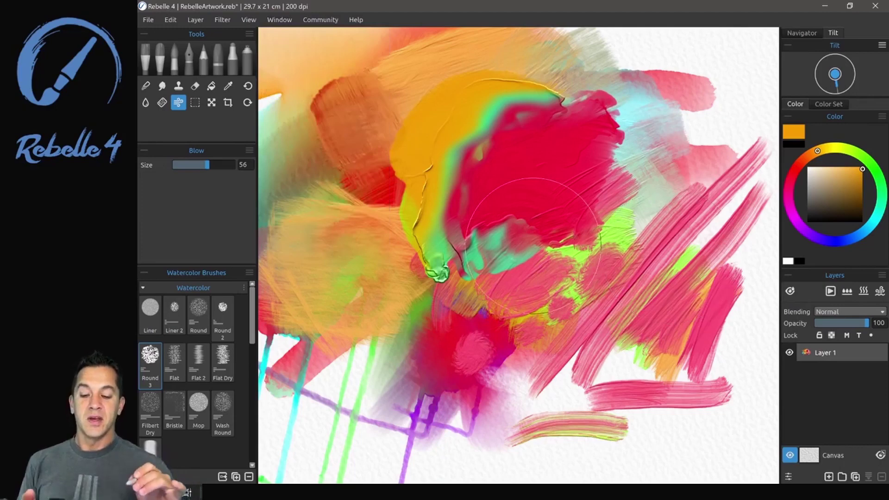